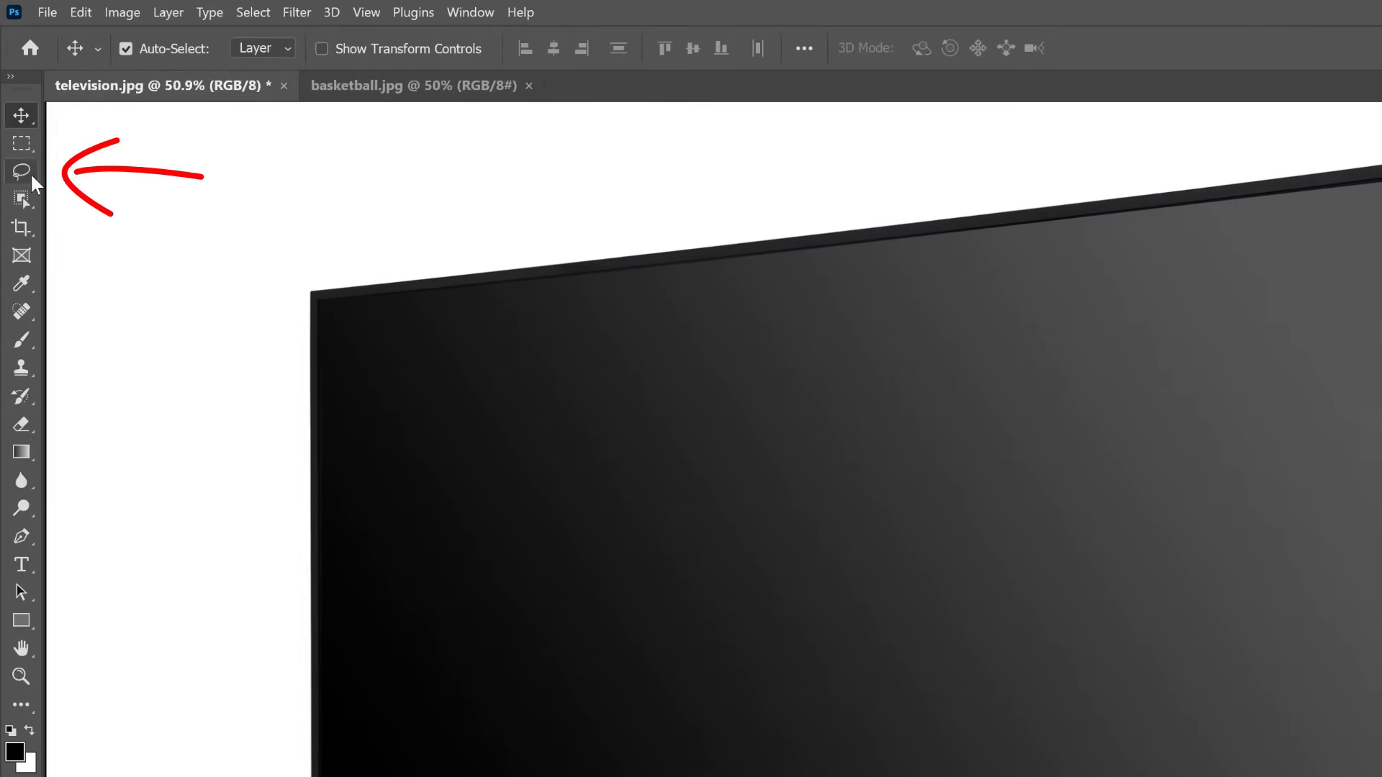
Outline the TV screen's four corners with the Polygonal Lasso, closing at the top-left start.
left_click(22, 171)
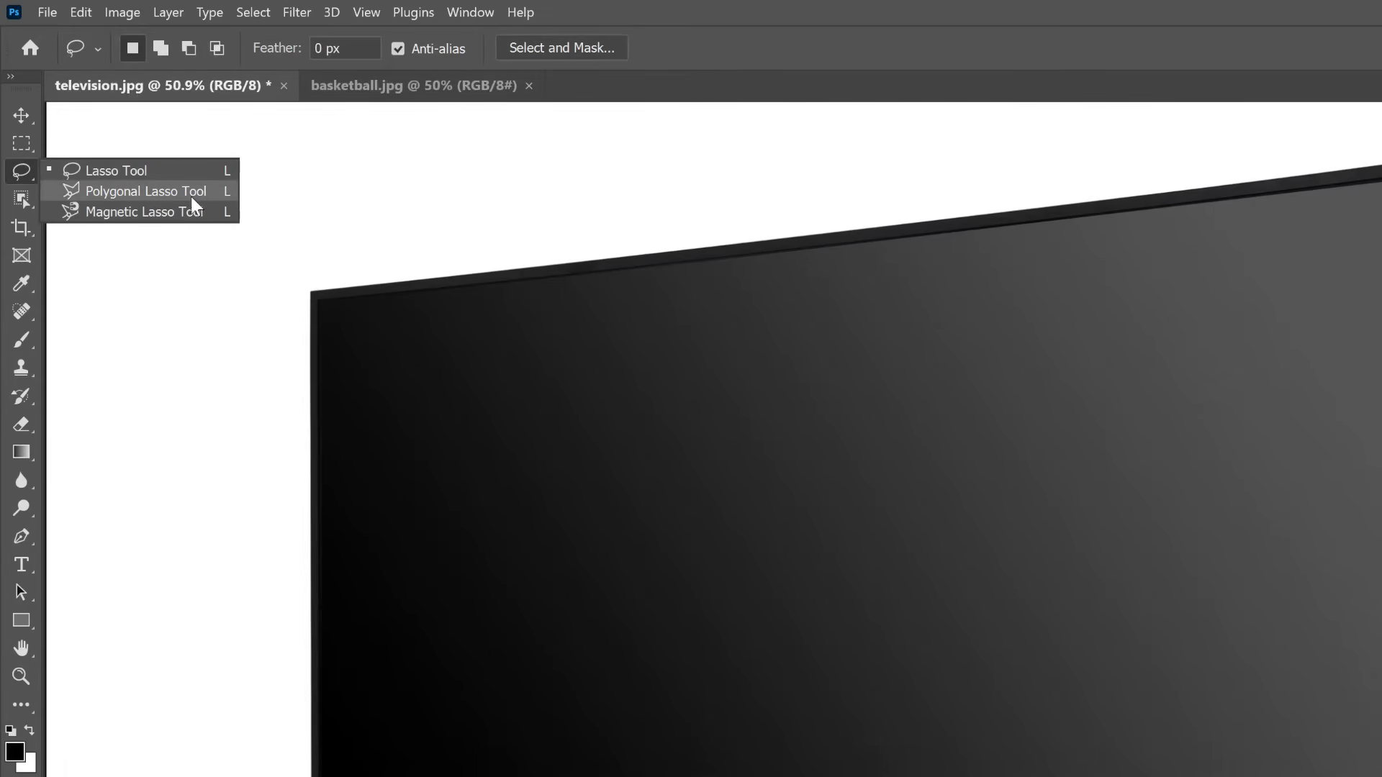
left_click(213, 194)
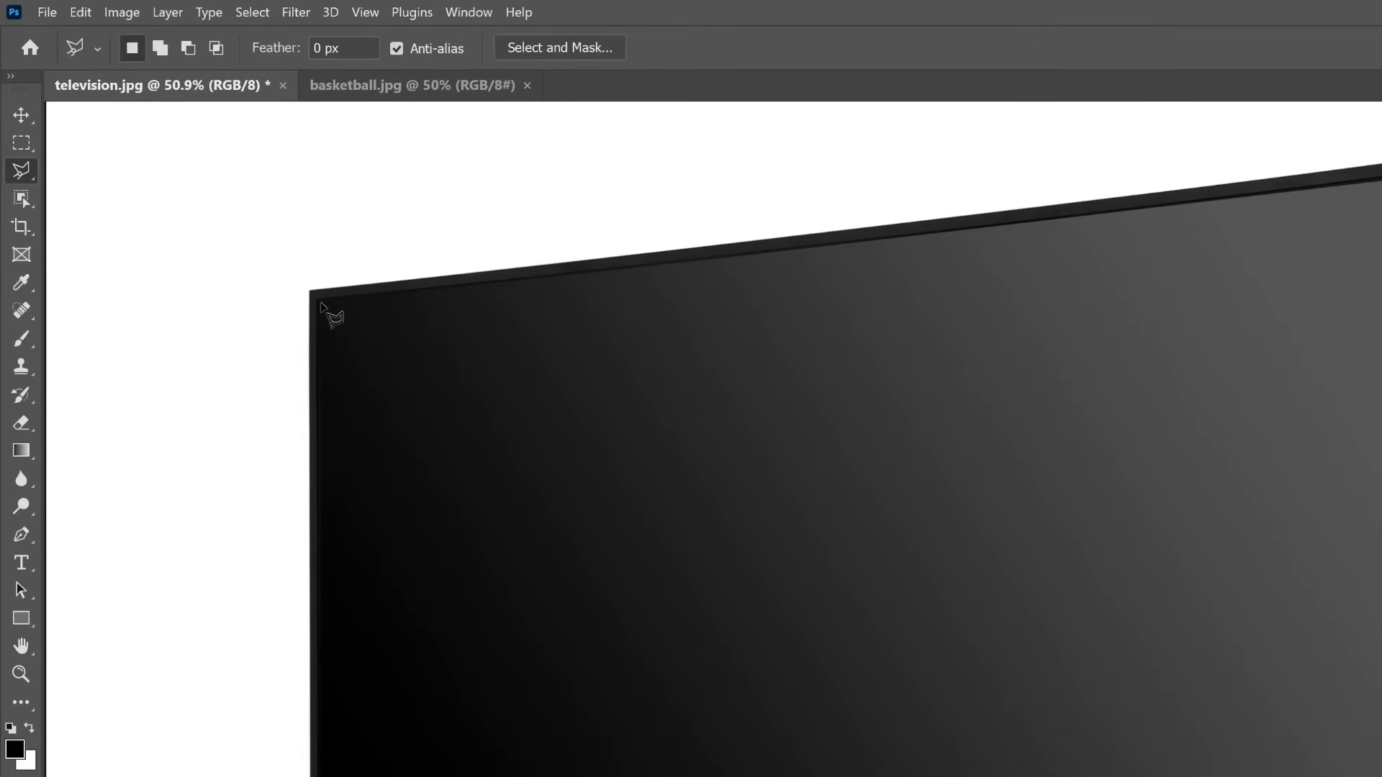
left_click(321, 303)
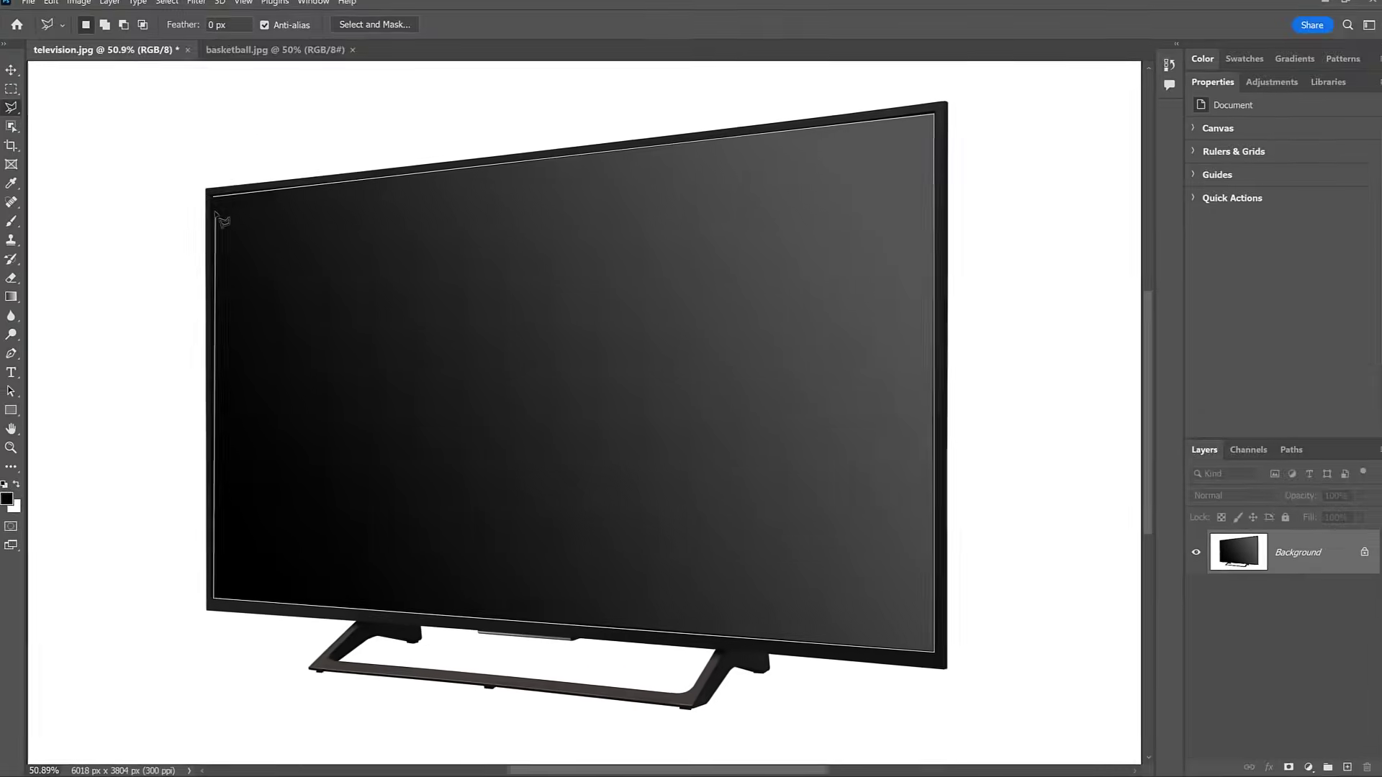
left_click(218, 205)
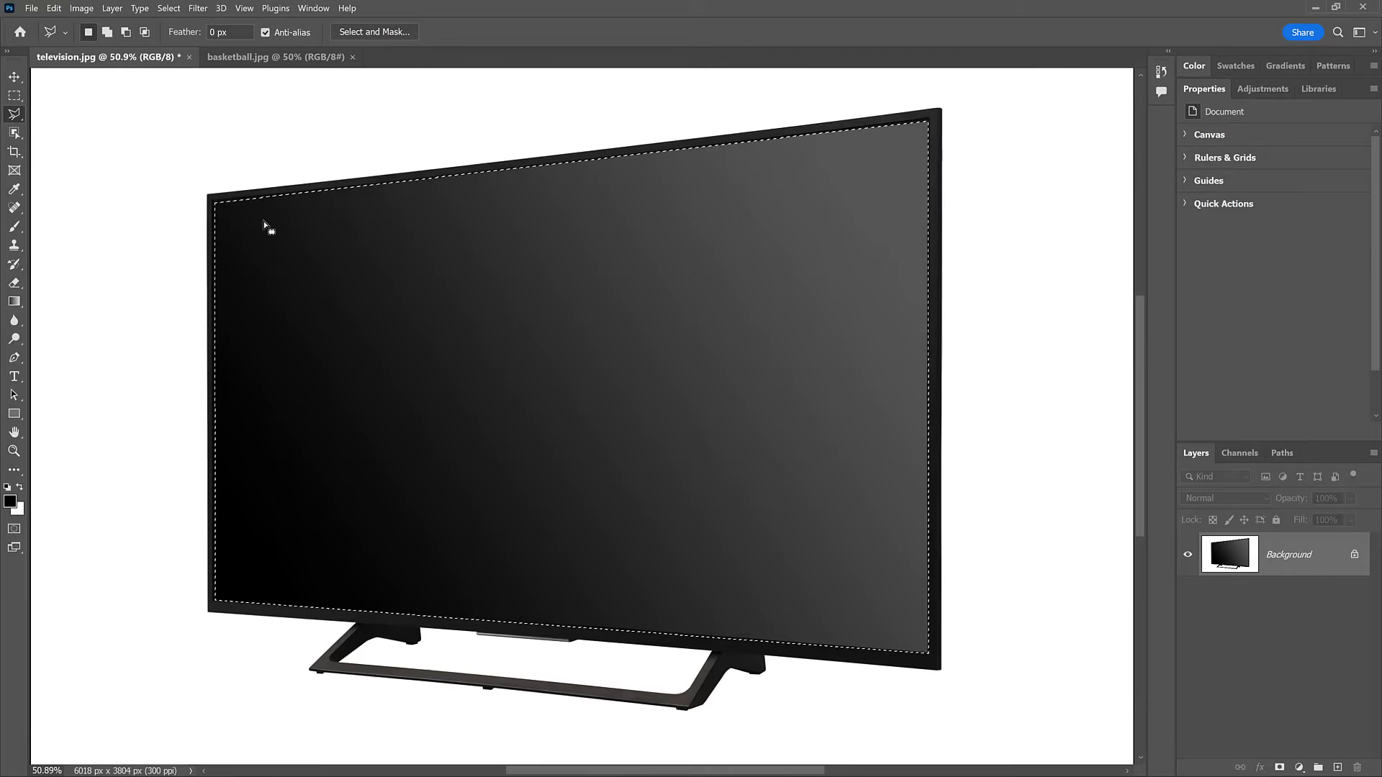
Select all of basketball.jpg and copy it to the clipboard.
left_click(278, 64)
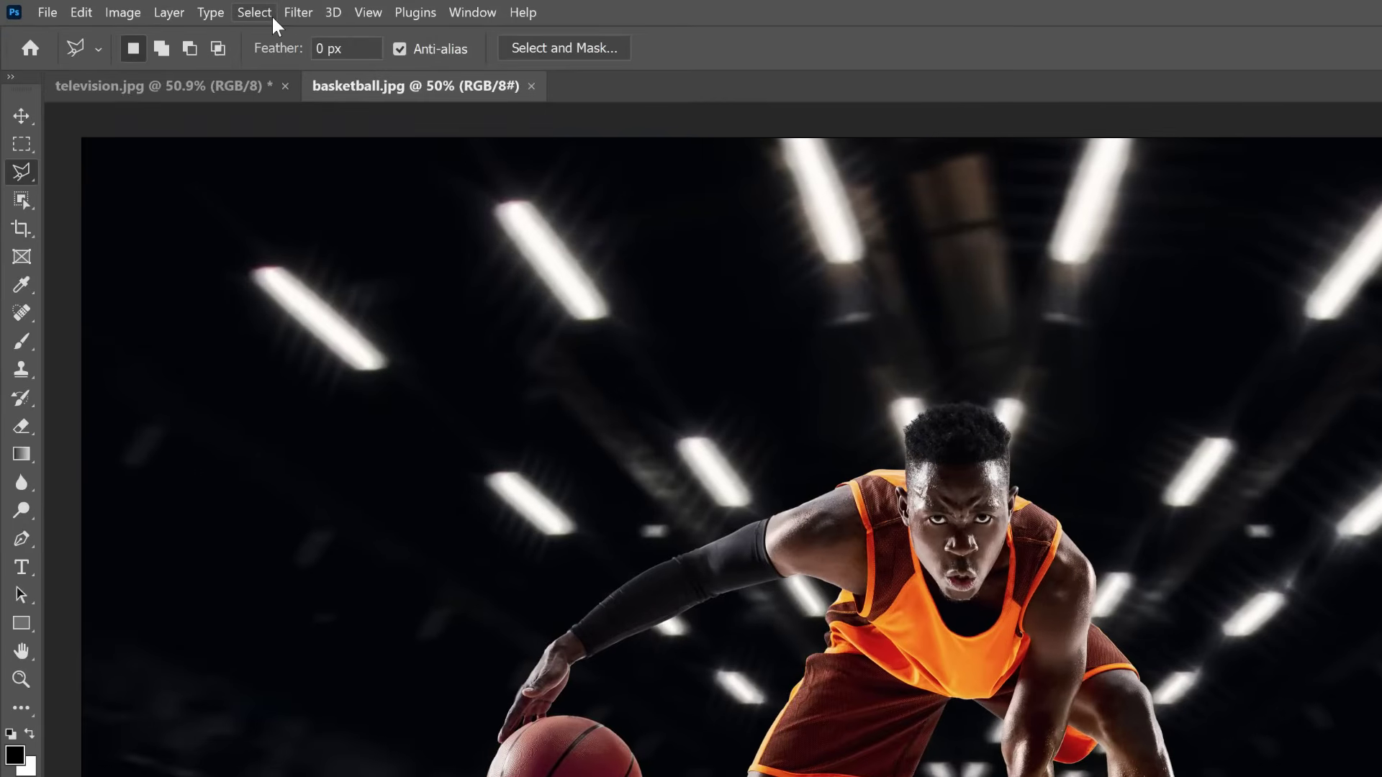
left_click(272, 20)
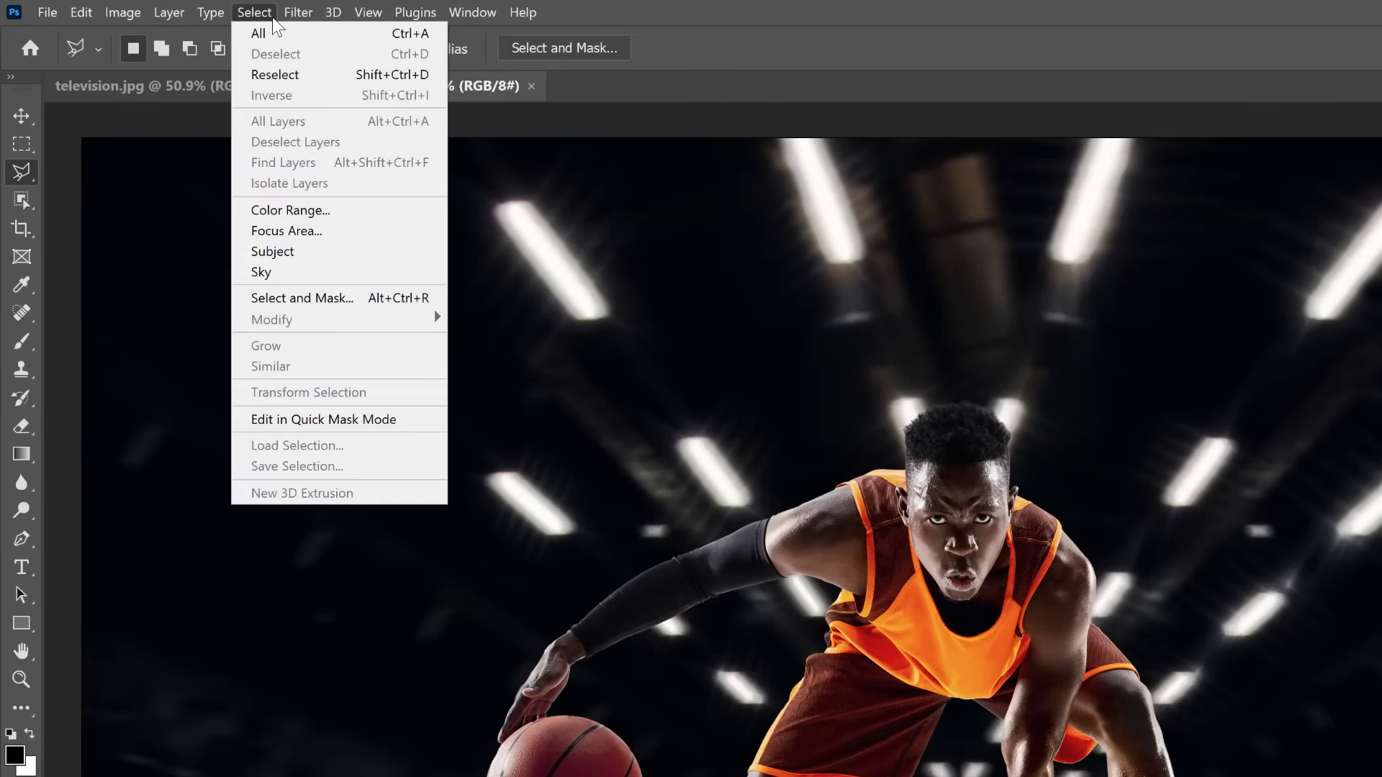
left_click(283, 33)
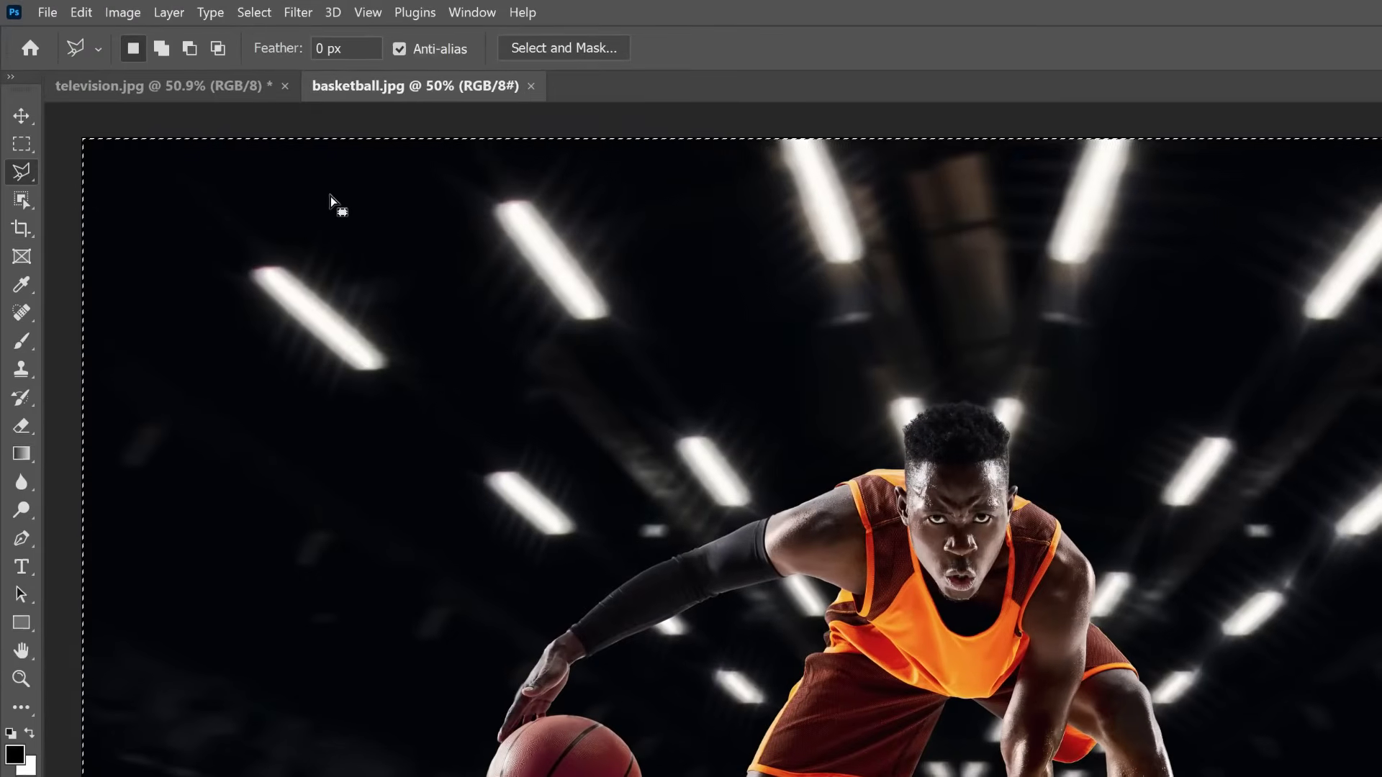
left_click(90, 14)
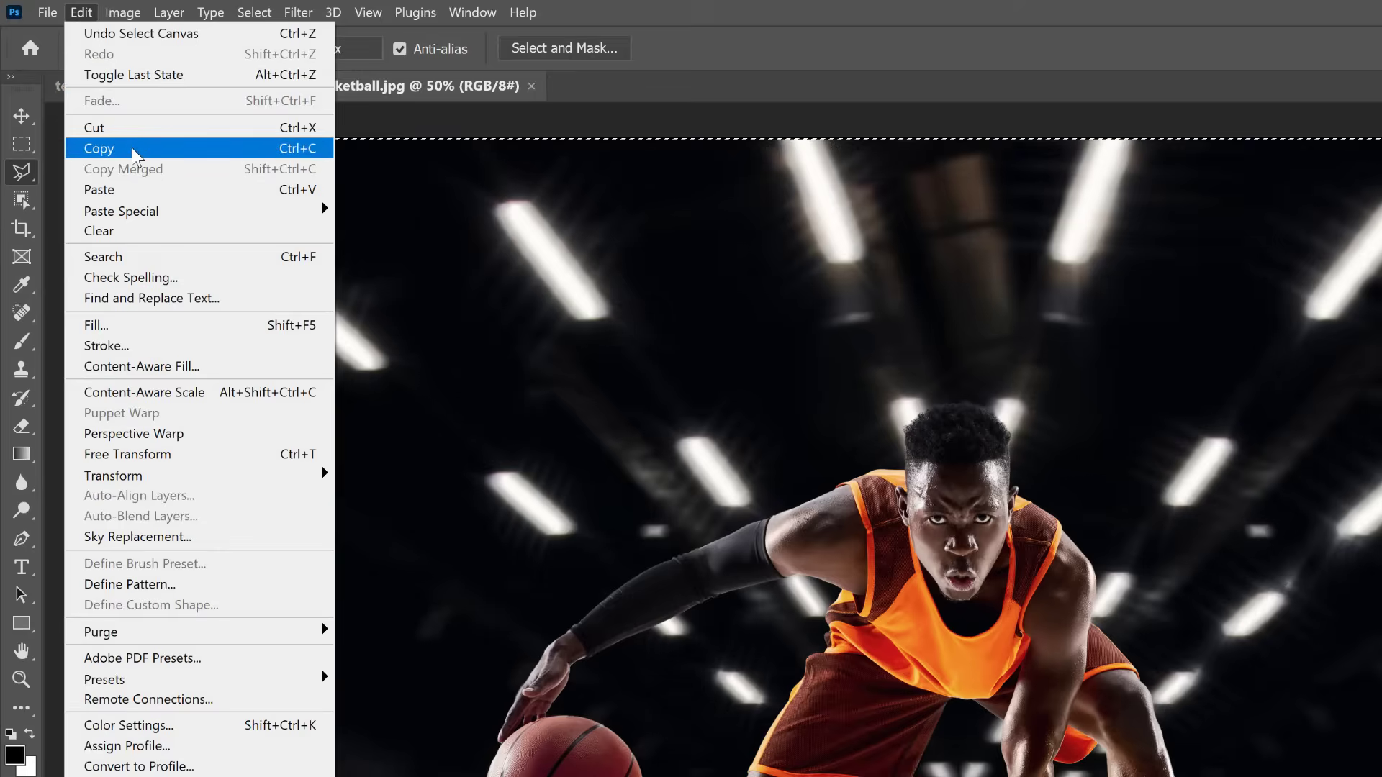
left_click(132, 148)
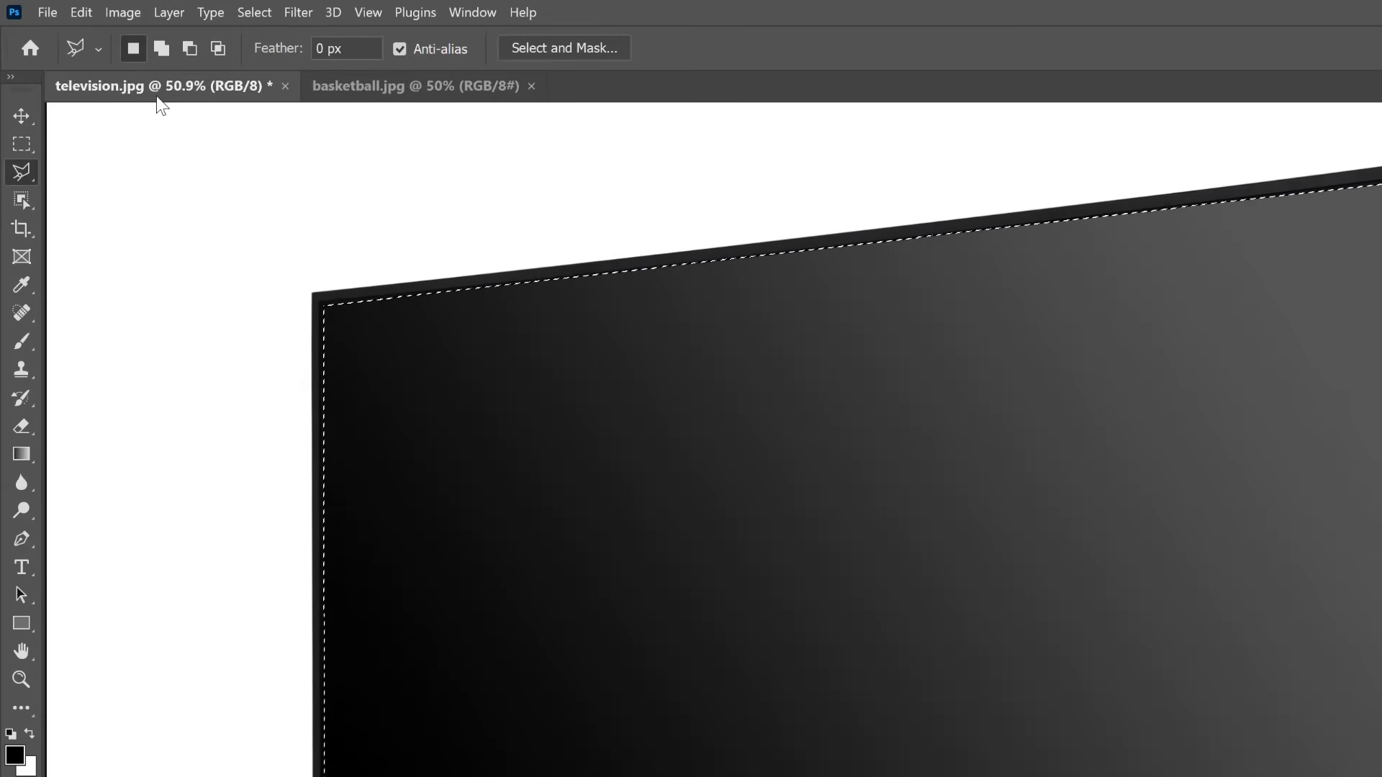
Paste Into the basketball photo so it fills the screen selection as a masked layer.
left_click(92, 19)
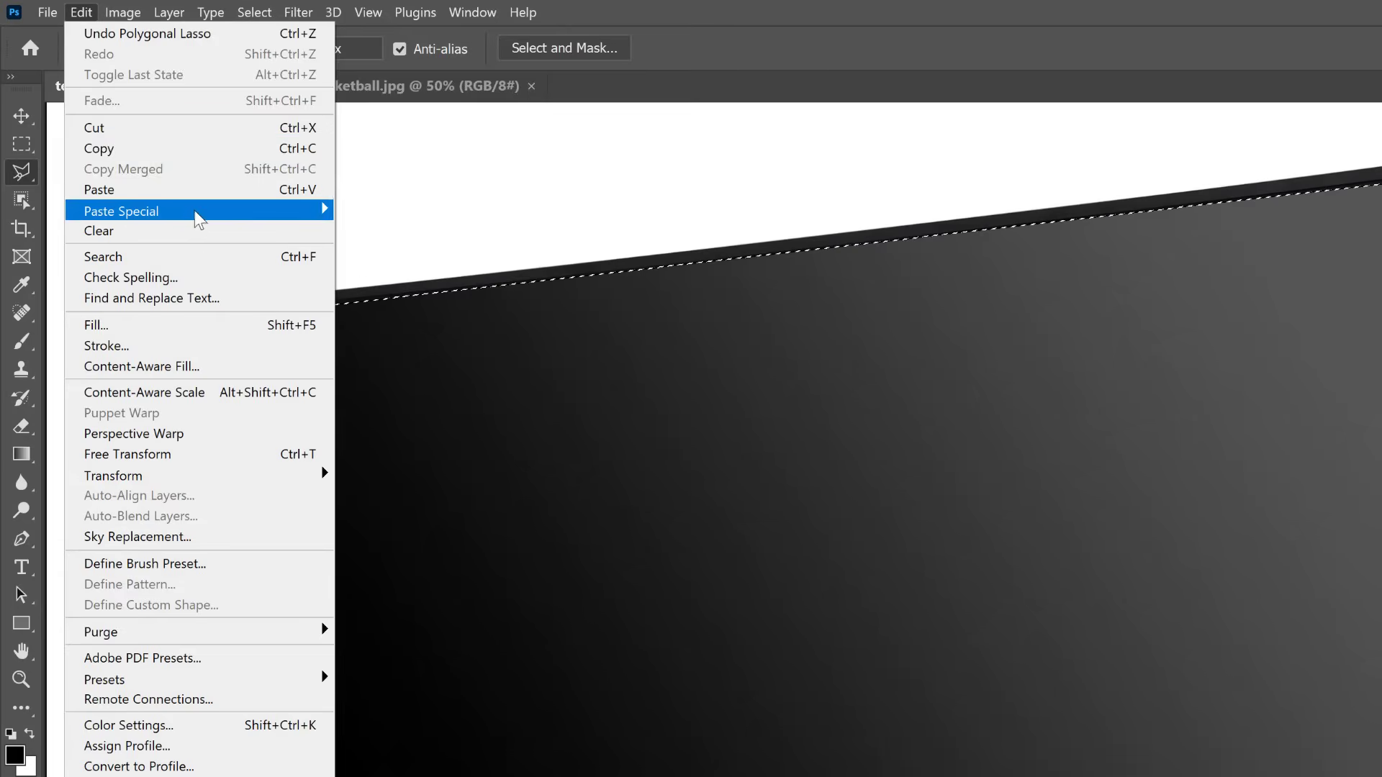
mouse_move(121, 210)
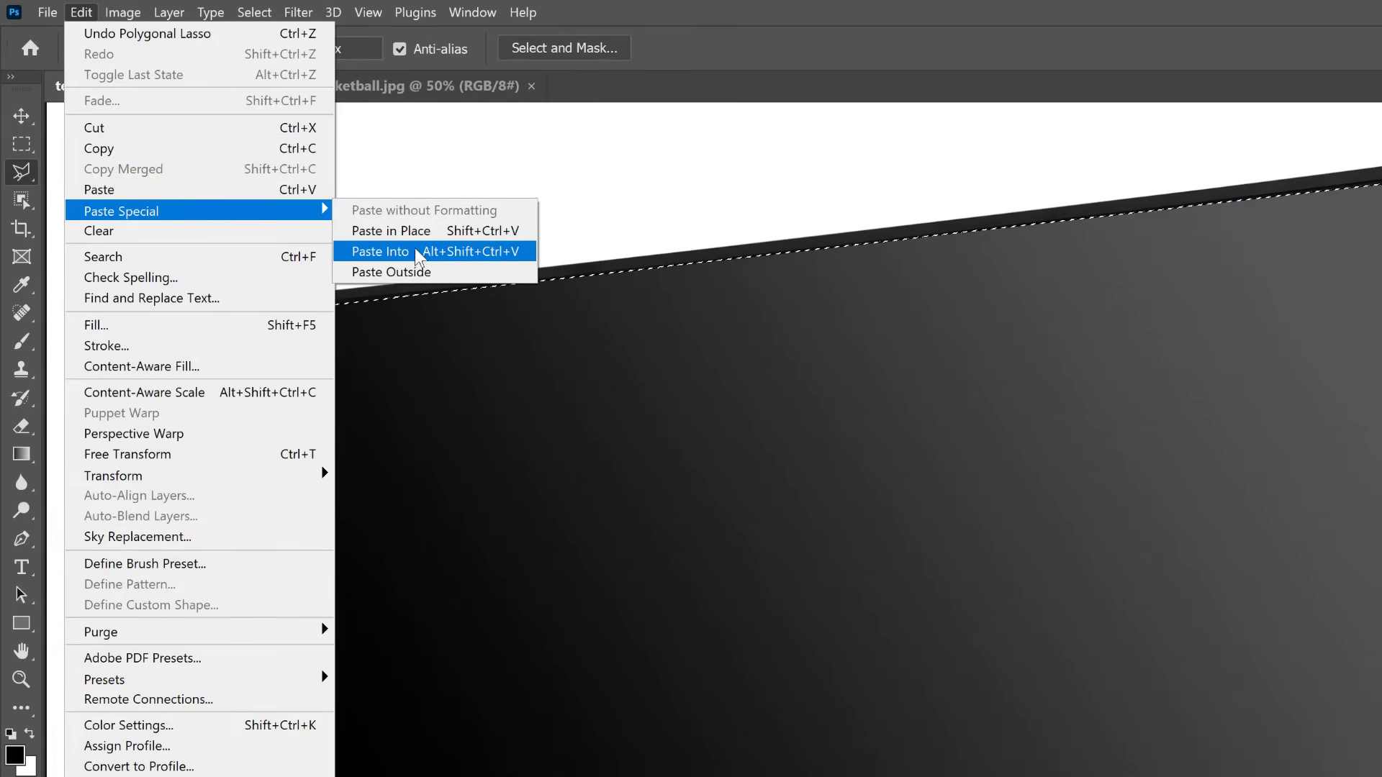
left_click(416, 254)
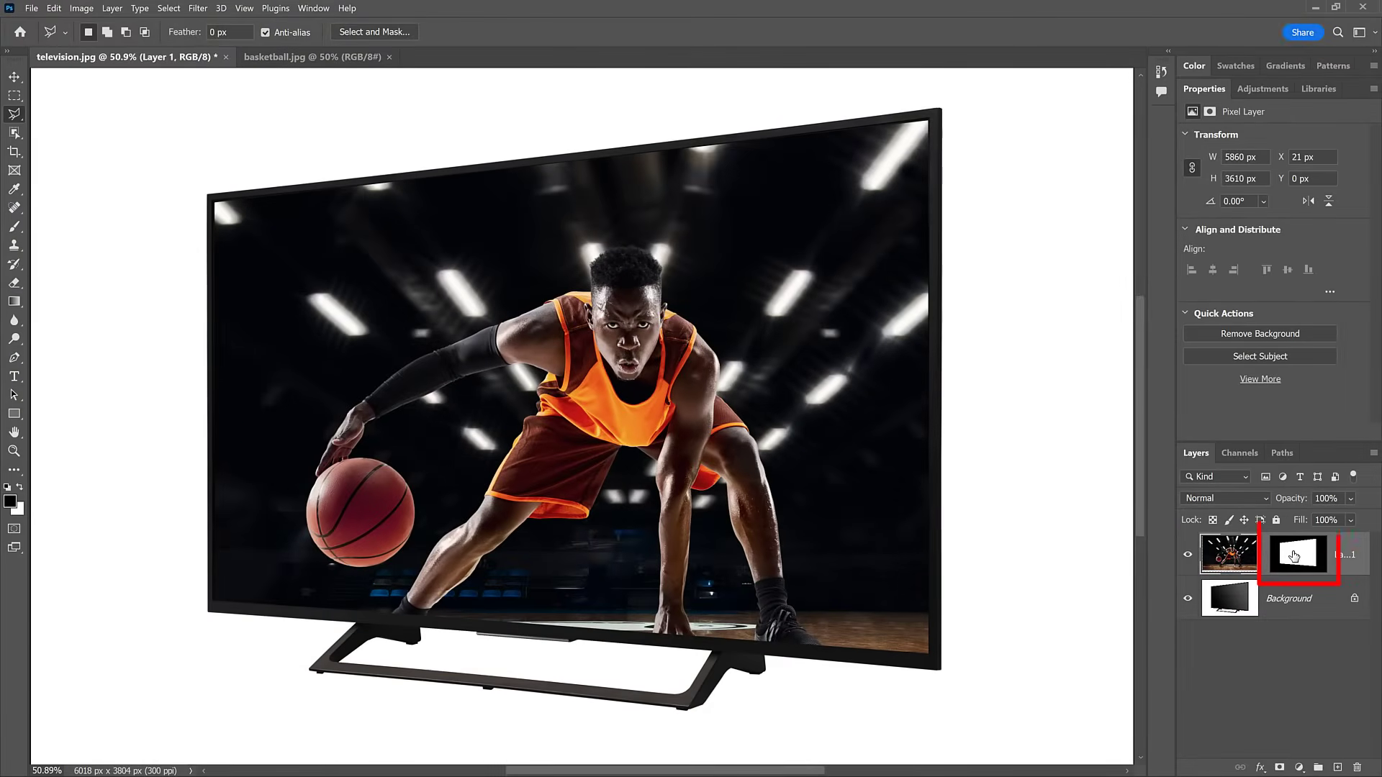
left_click(1293, 556, "shift")
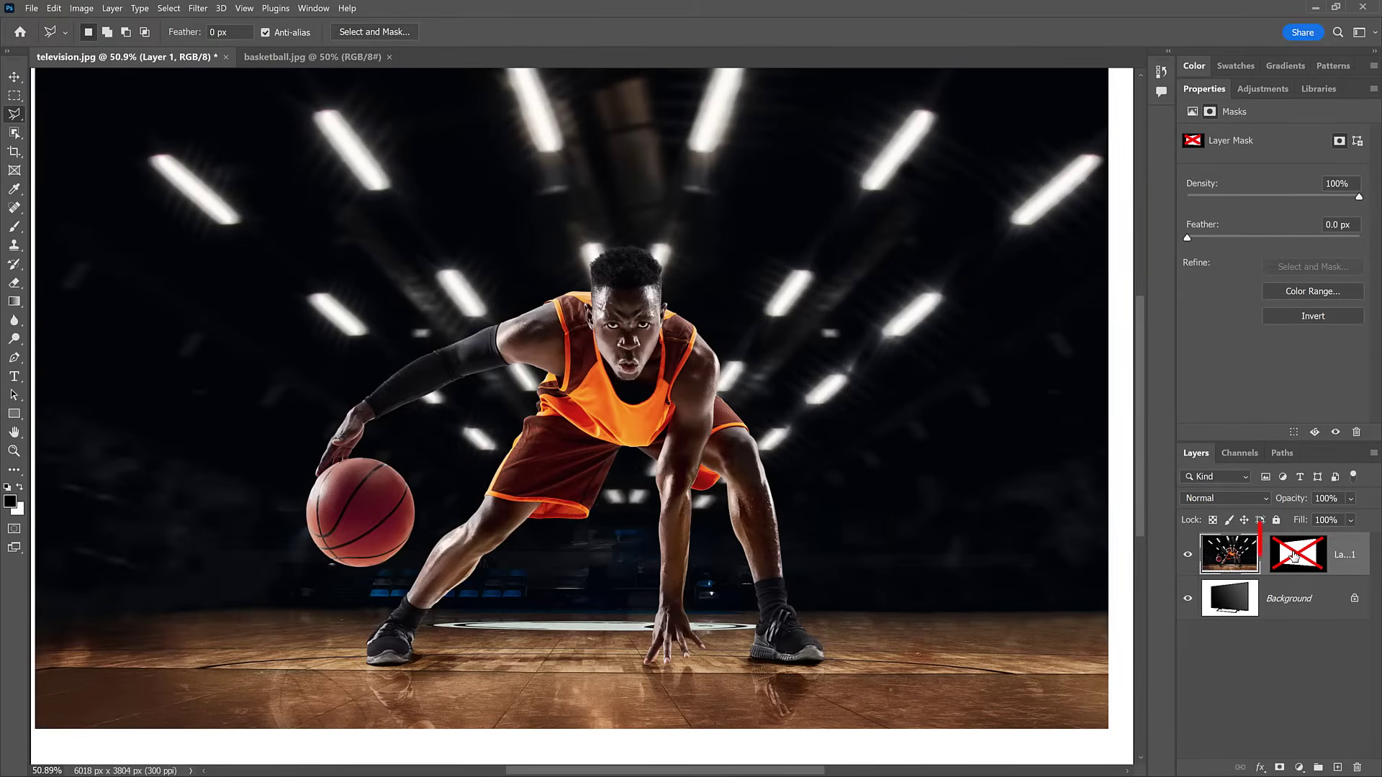
left_click(1293, 555, "shift")
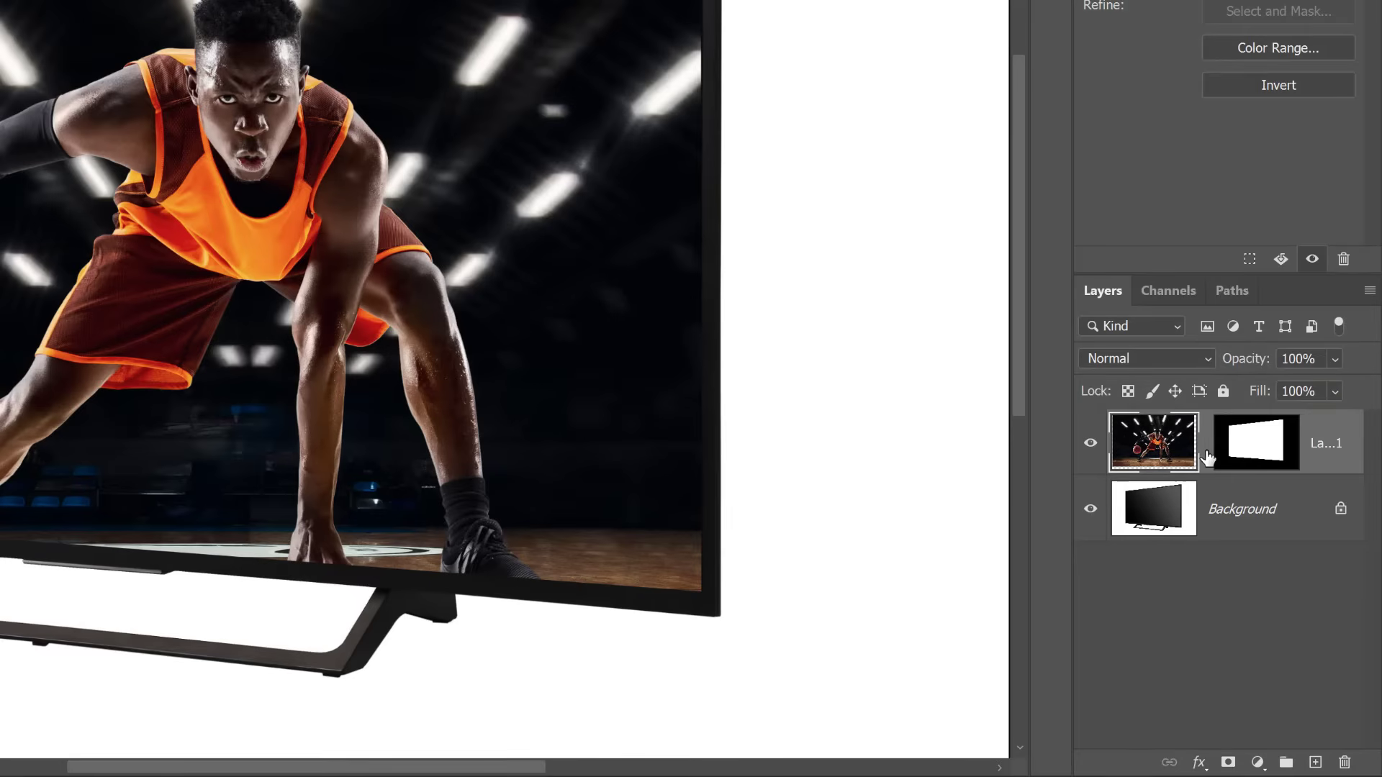
Toggle the chain link between the basketball layer and its mask, leaving them unlinked.
left_click(1206, 454)
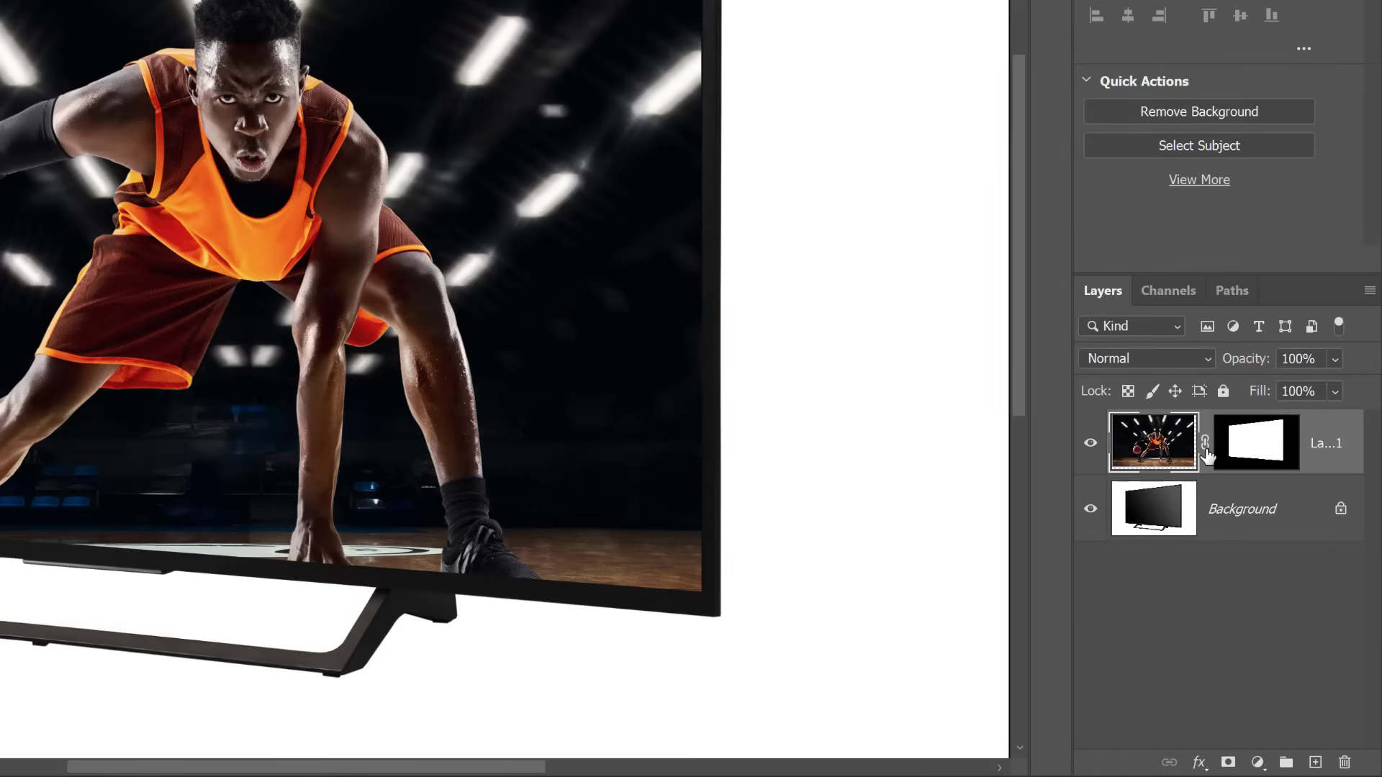
left_click(1204, 443)
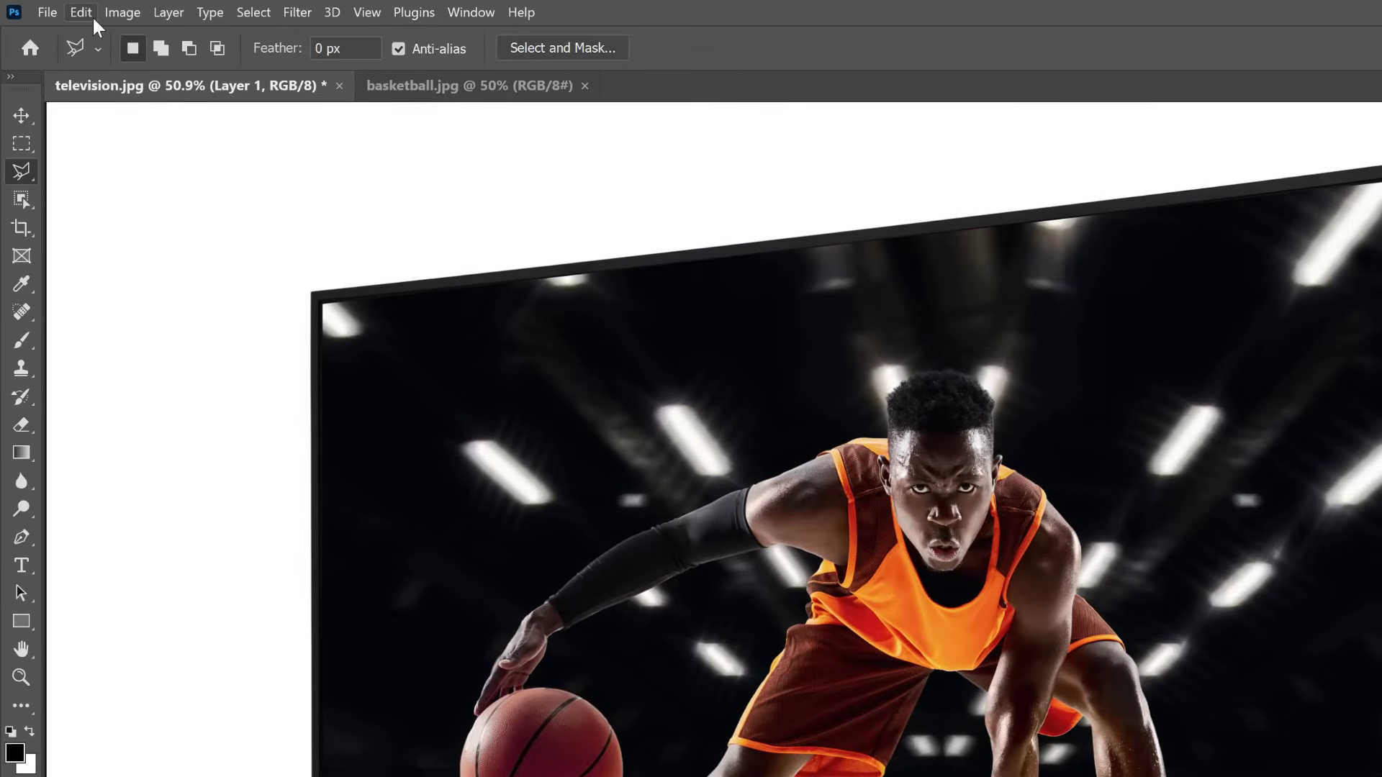
Free Transform the photo, zooming out and pulling both sides inward to the screen's width.
left_click(92, 19)
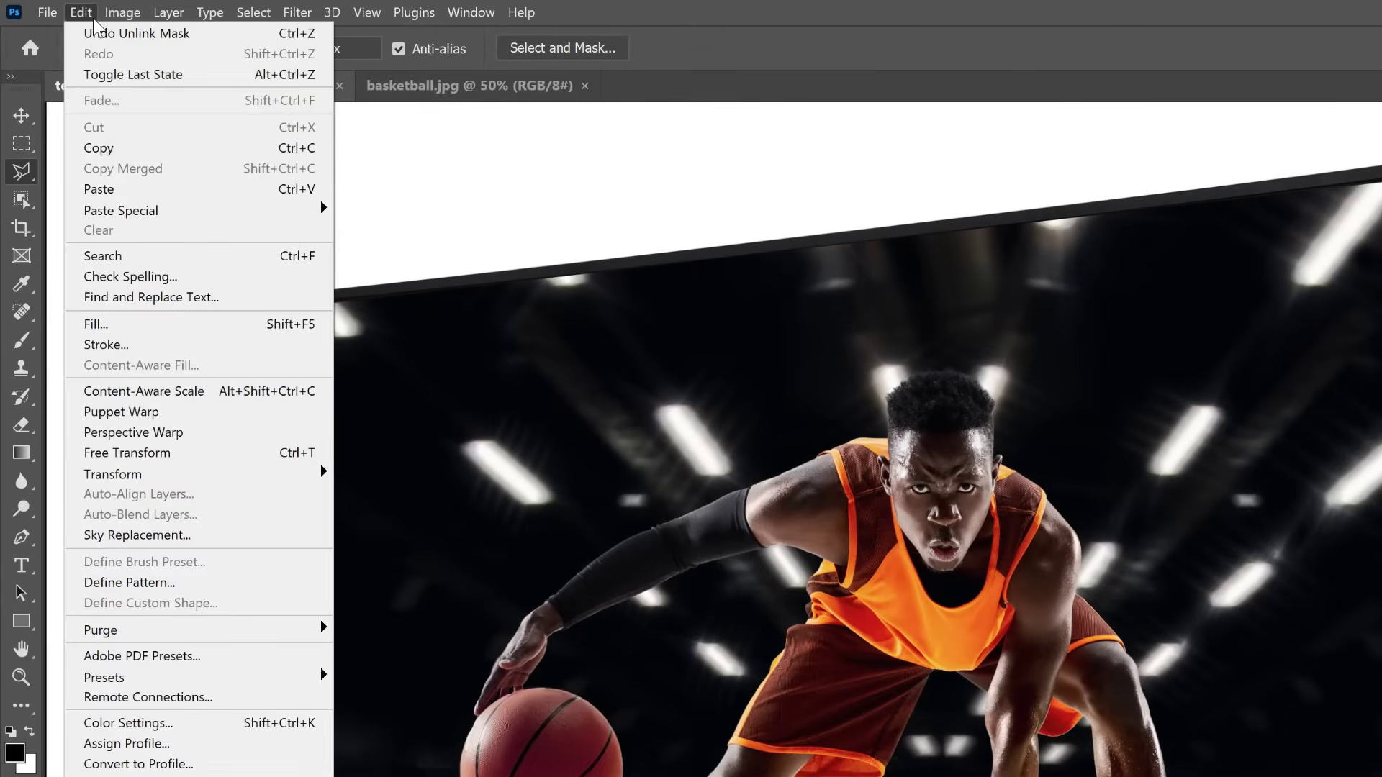
left_click(191, 453)
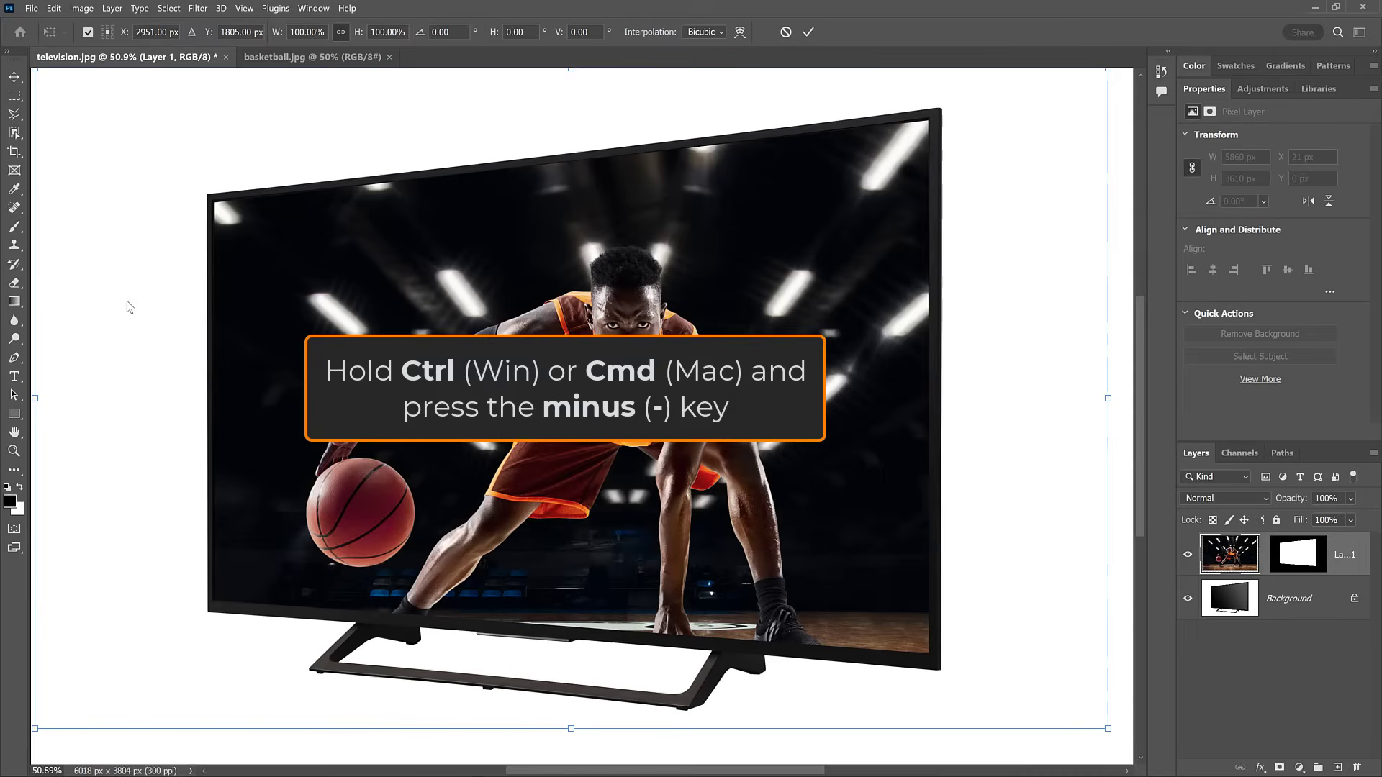
key("ctrl+minus")
key("ctrl+minus")
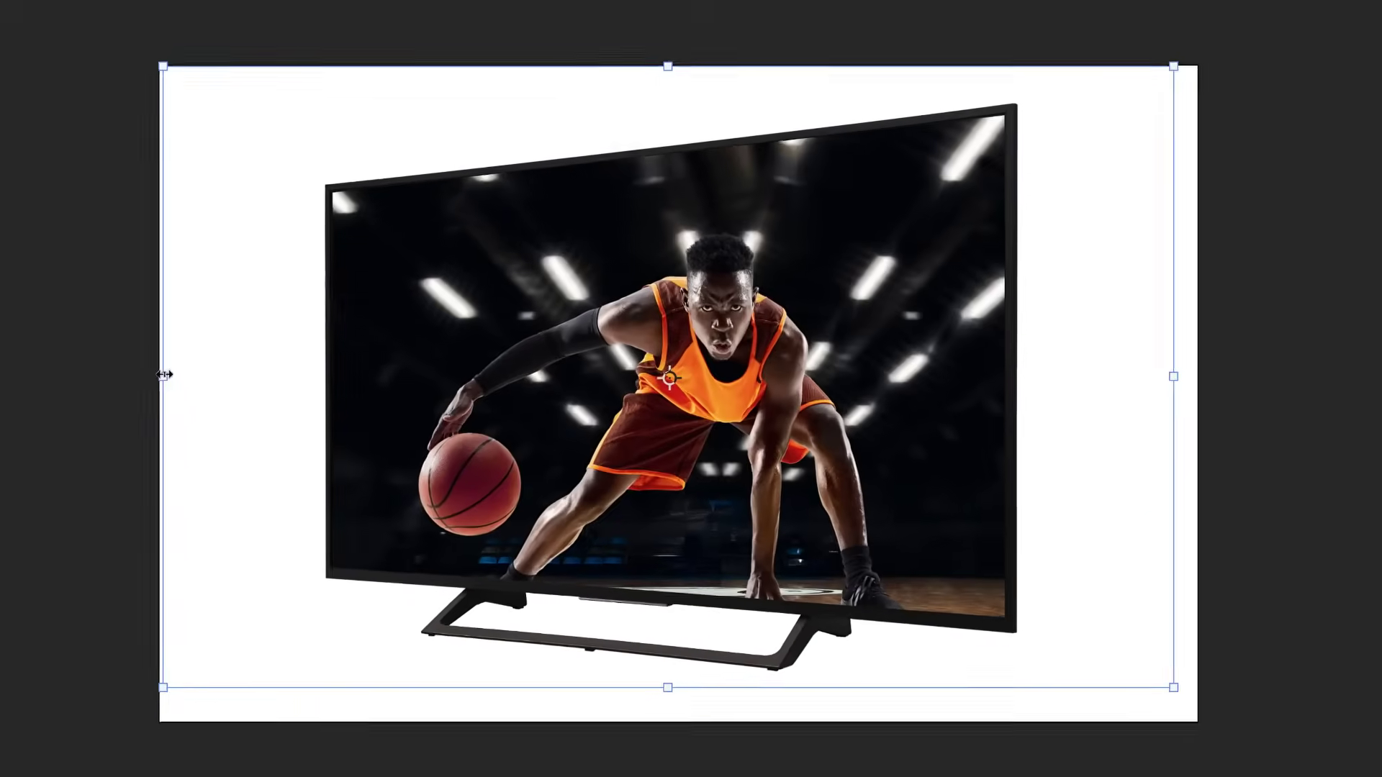
left_click_drag(223, 404, 230, 404)
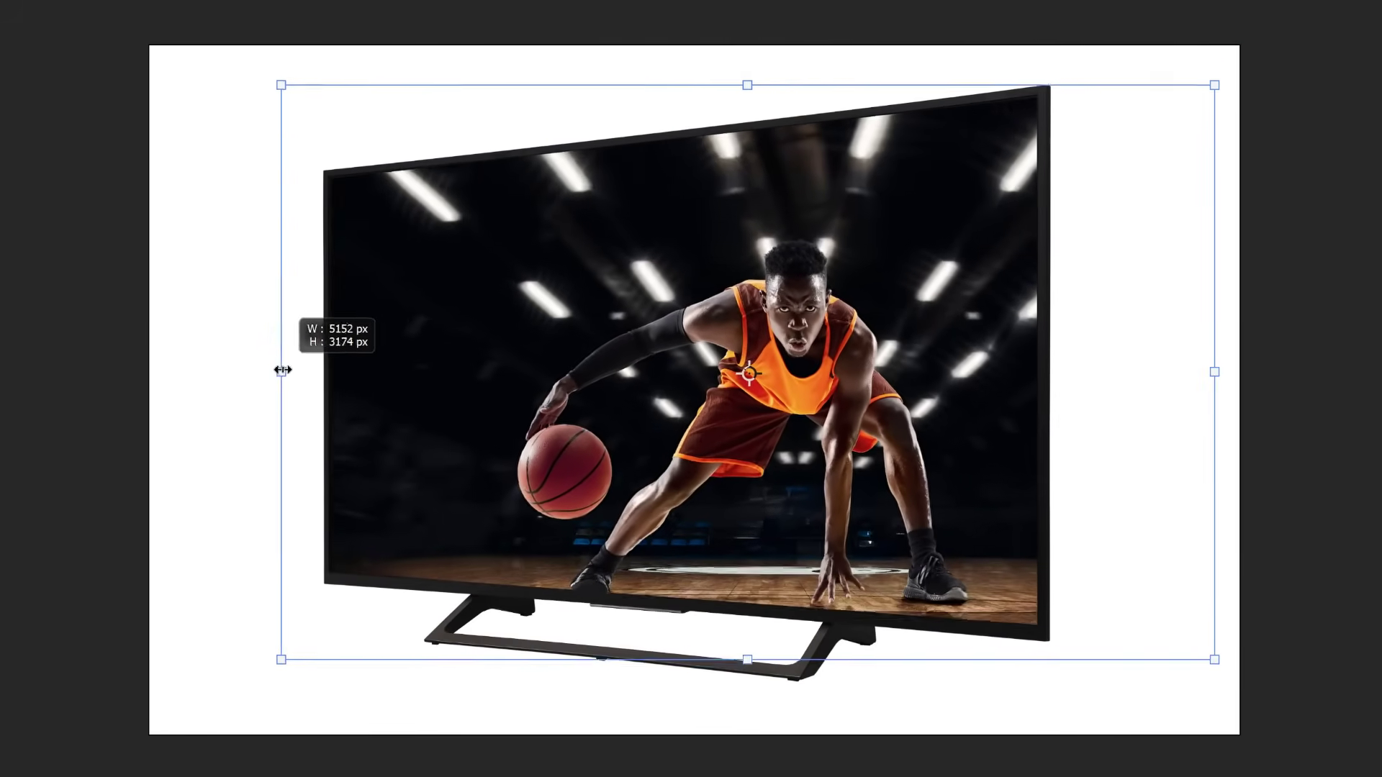
left_click_drag(161, 371, 325, 371)
left_click_drag(1215, 371, 1043, 371)
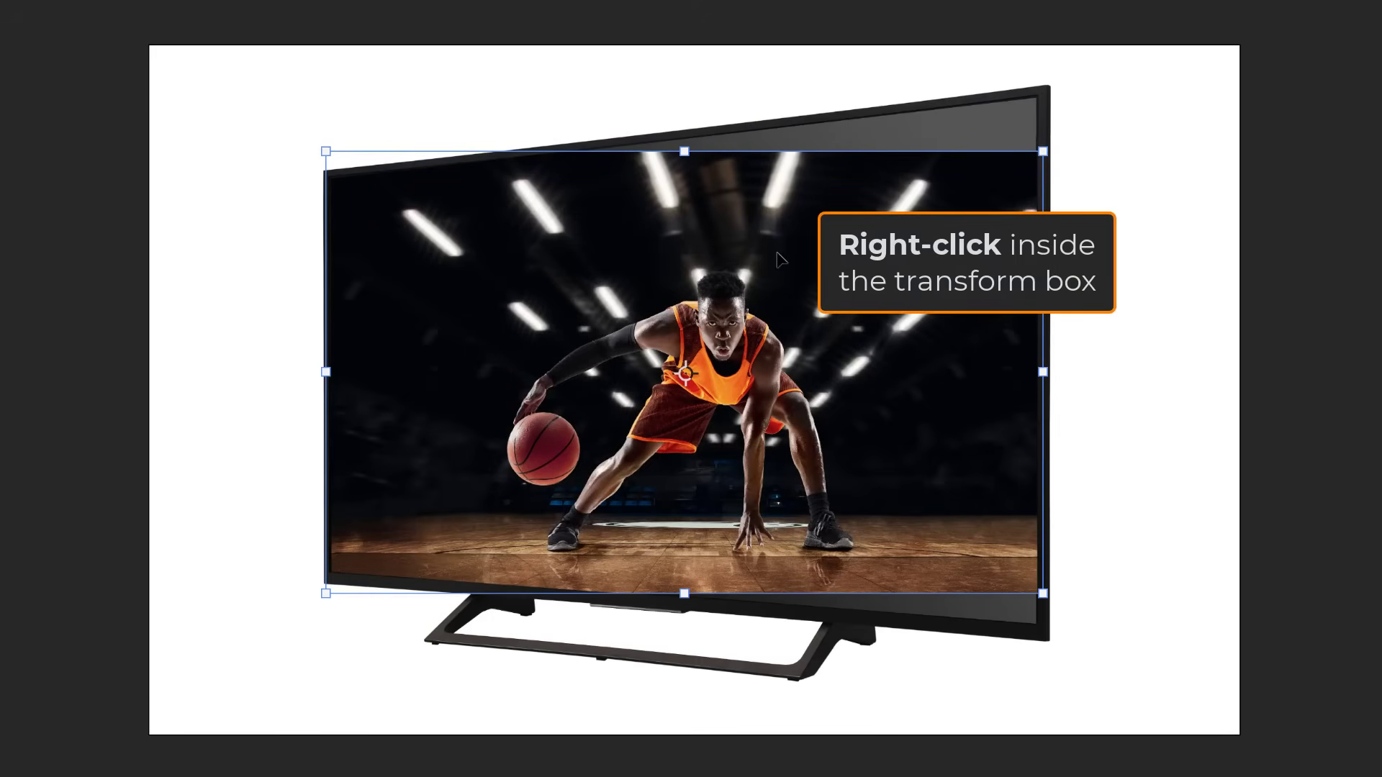
Skew the photo's top-right and bottom-right corners to follow the screen's slanted edges.
right_click(777, 253)
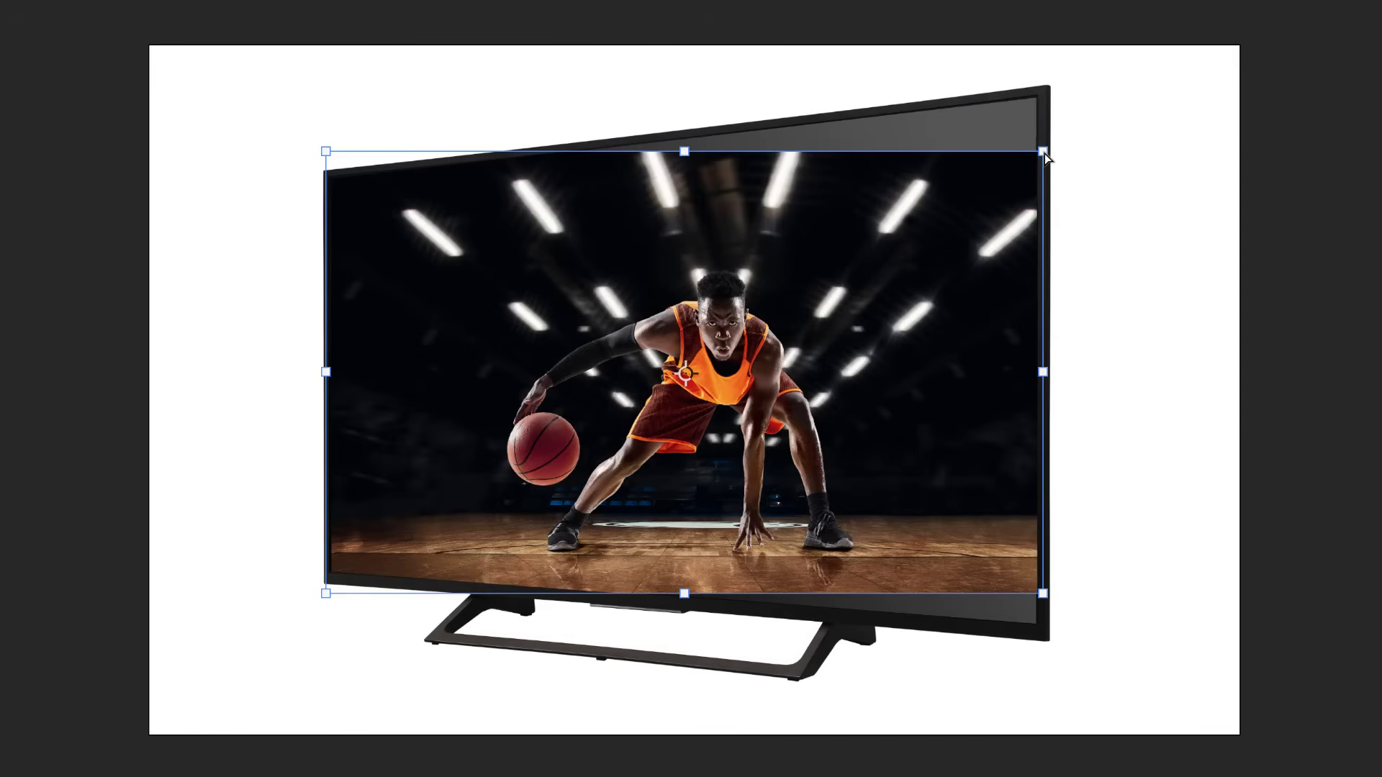
left_click_drag(1045, 153, 1045, 64)
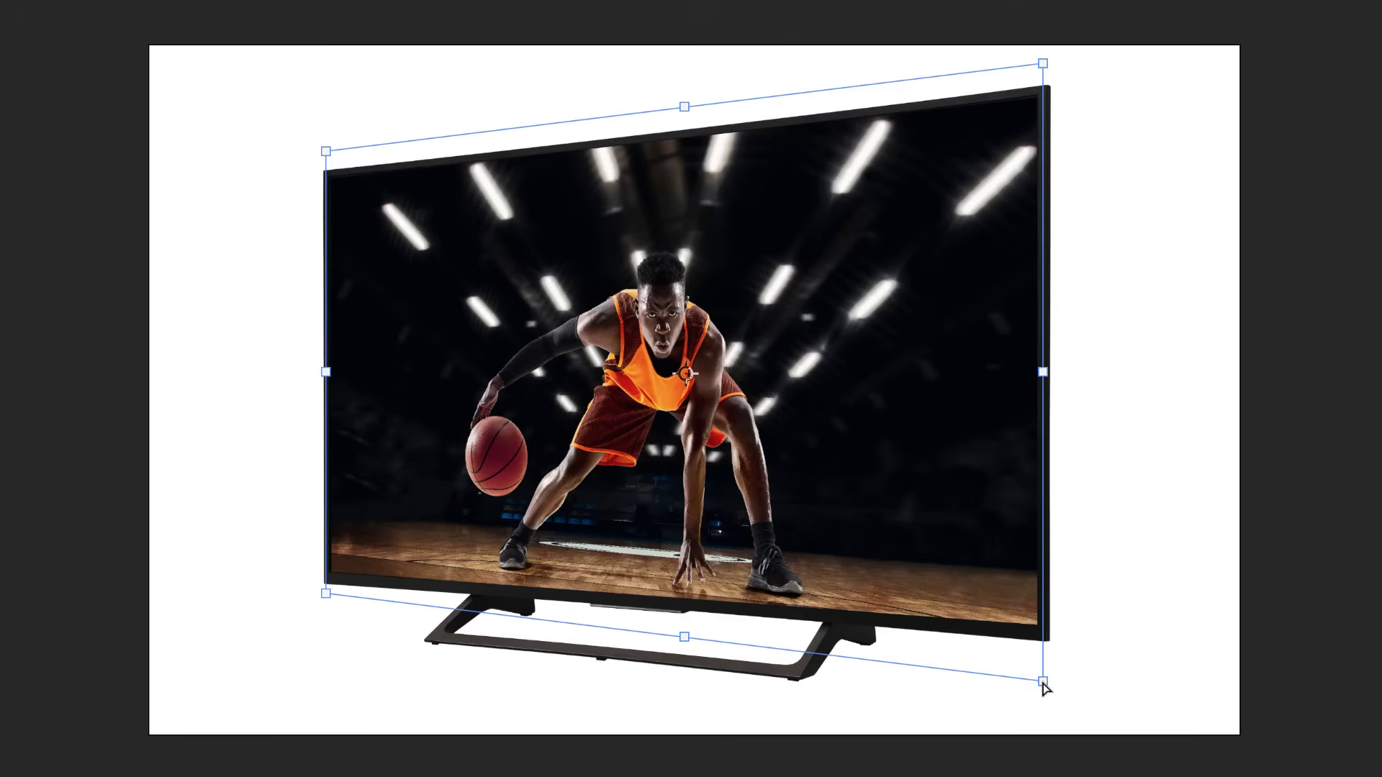
left_click_drag(1042, 682, 1041, 652)
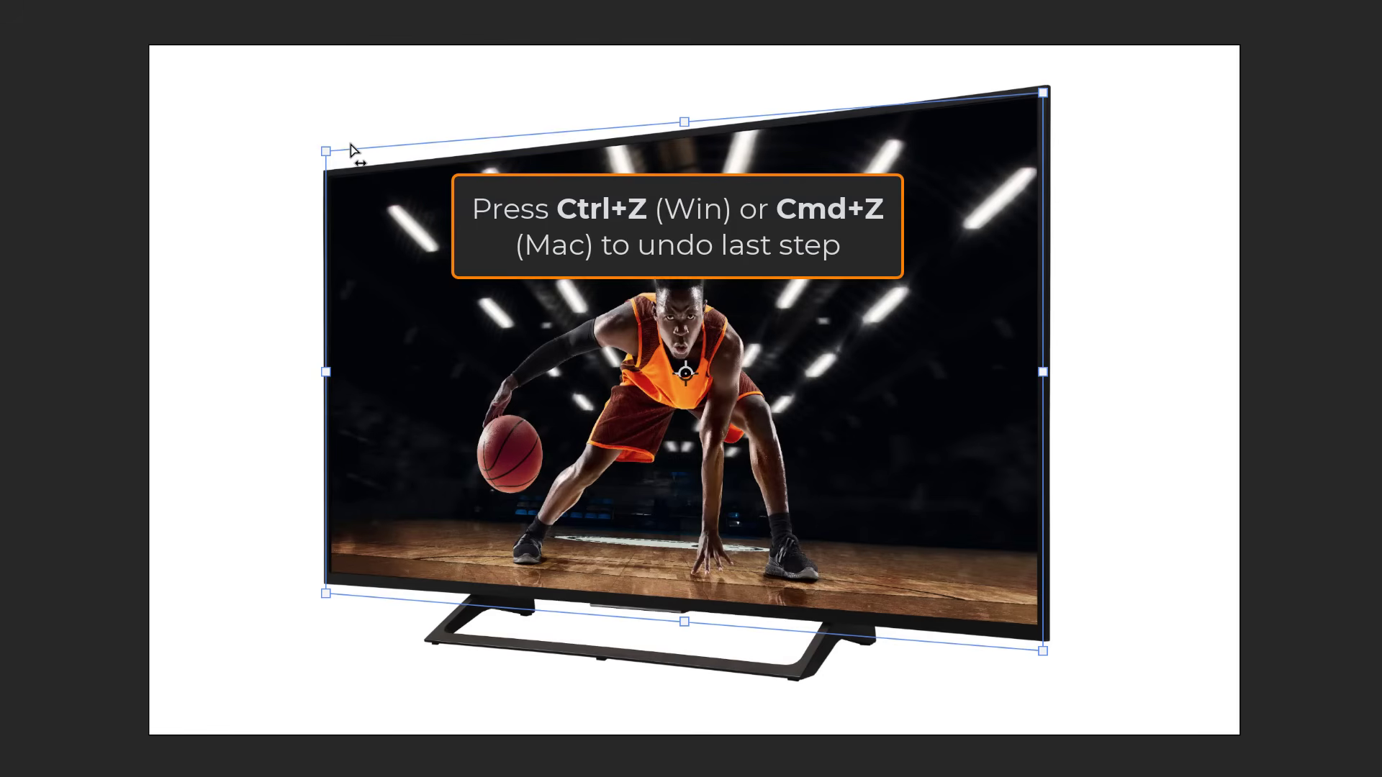
Undo the last skew and use Distort to raise the bottom-right corner instead.
key("ctrl+z")
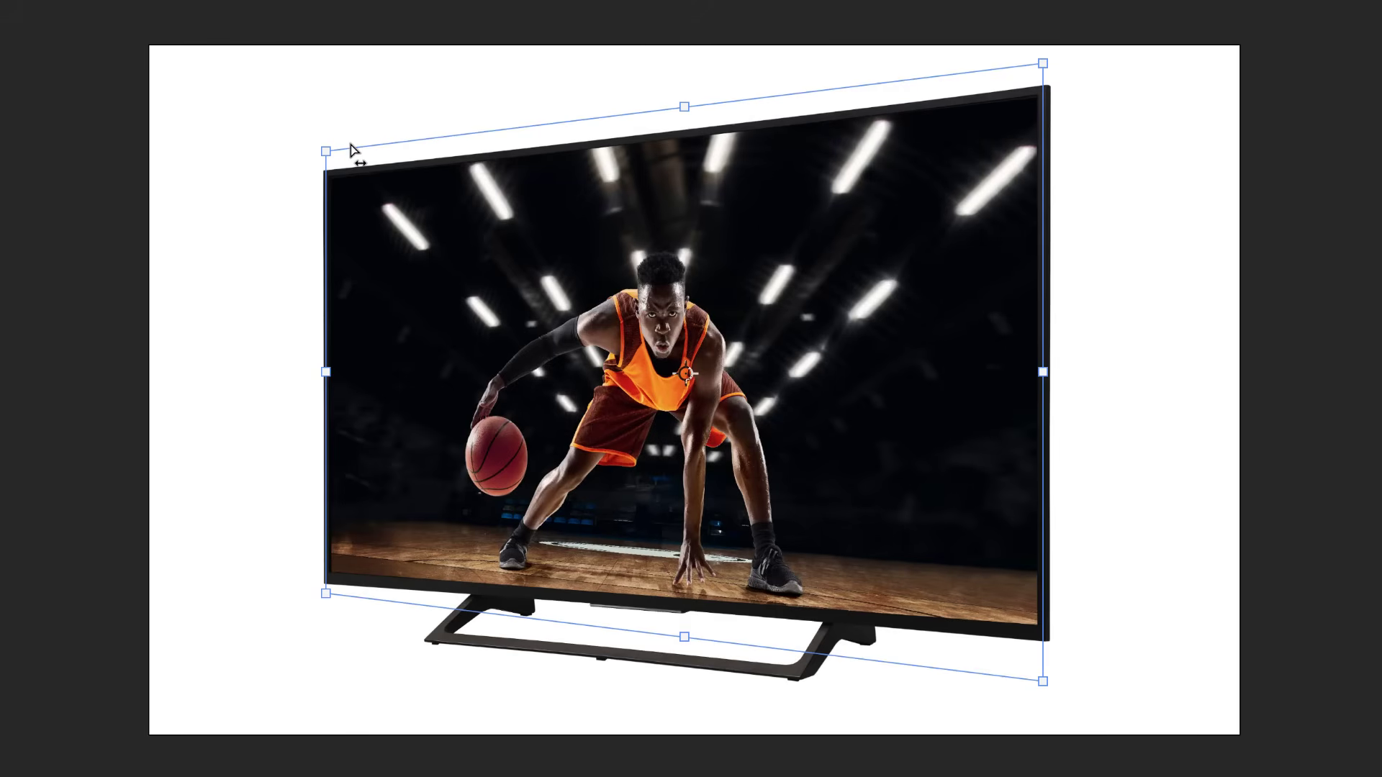
right_click(760, 244)
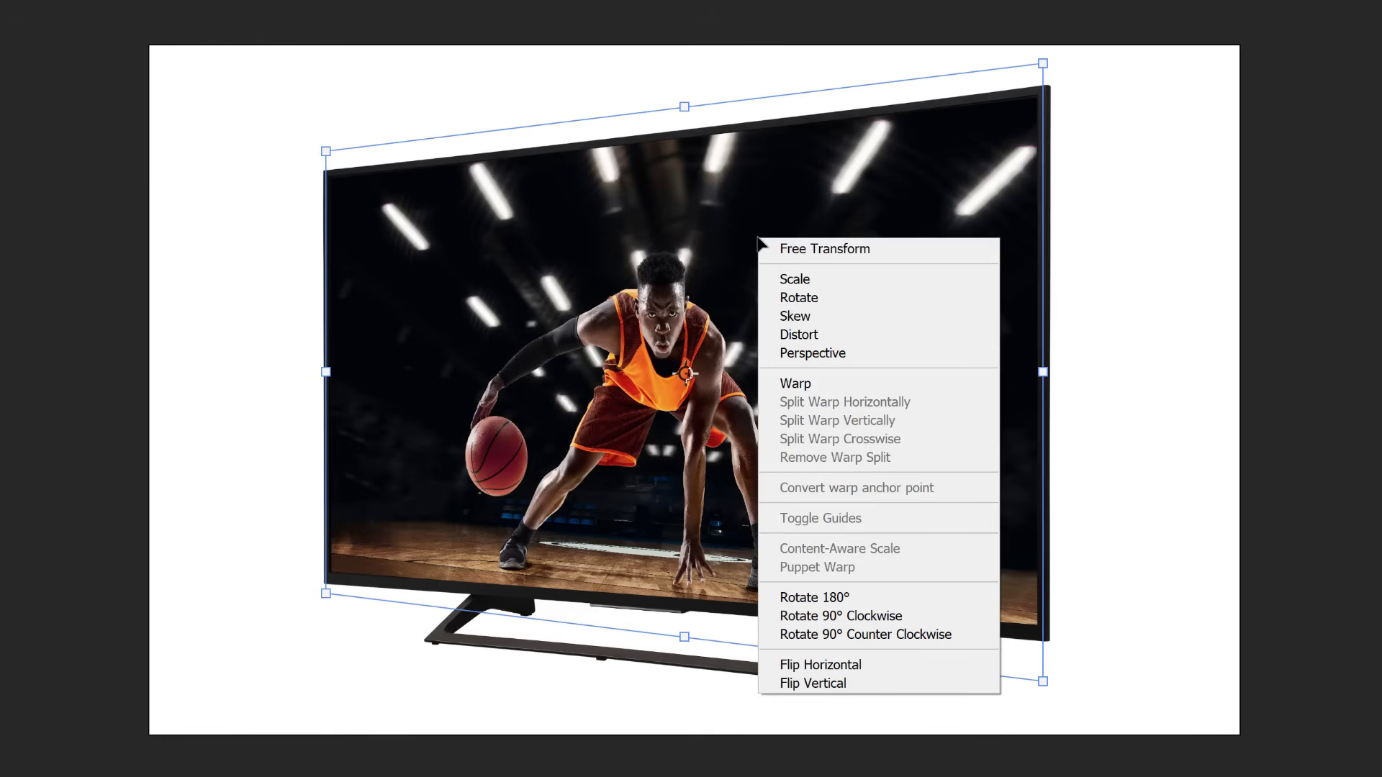
left_click(832, 335)
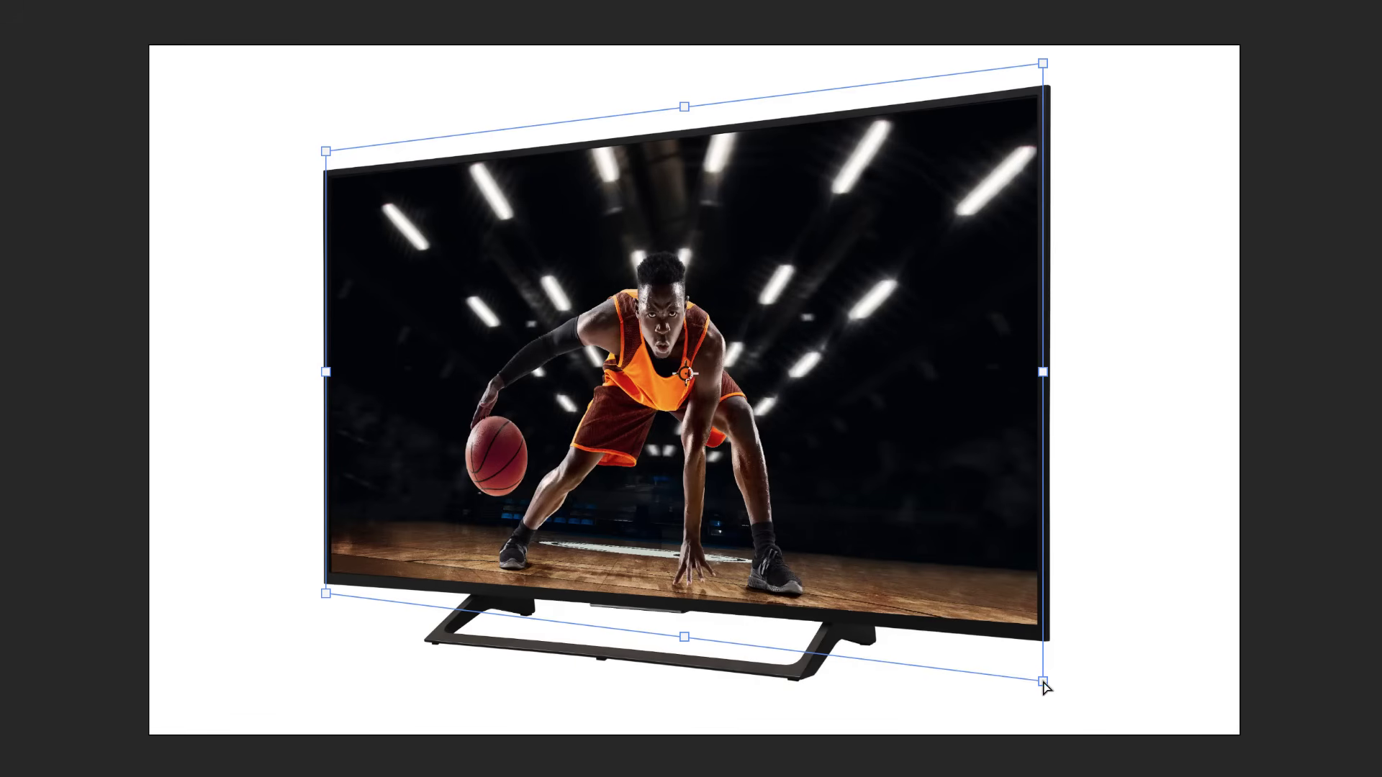
left_click_drag(1043, 682, 1044, 653)
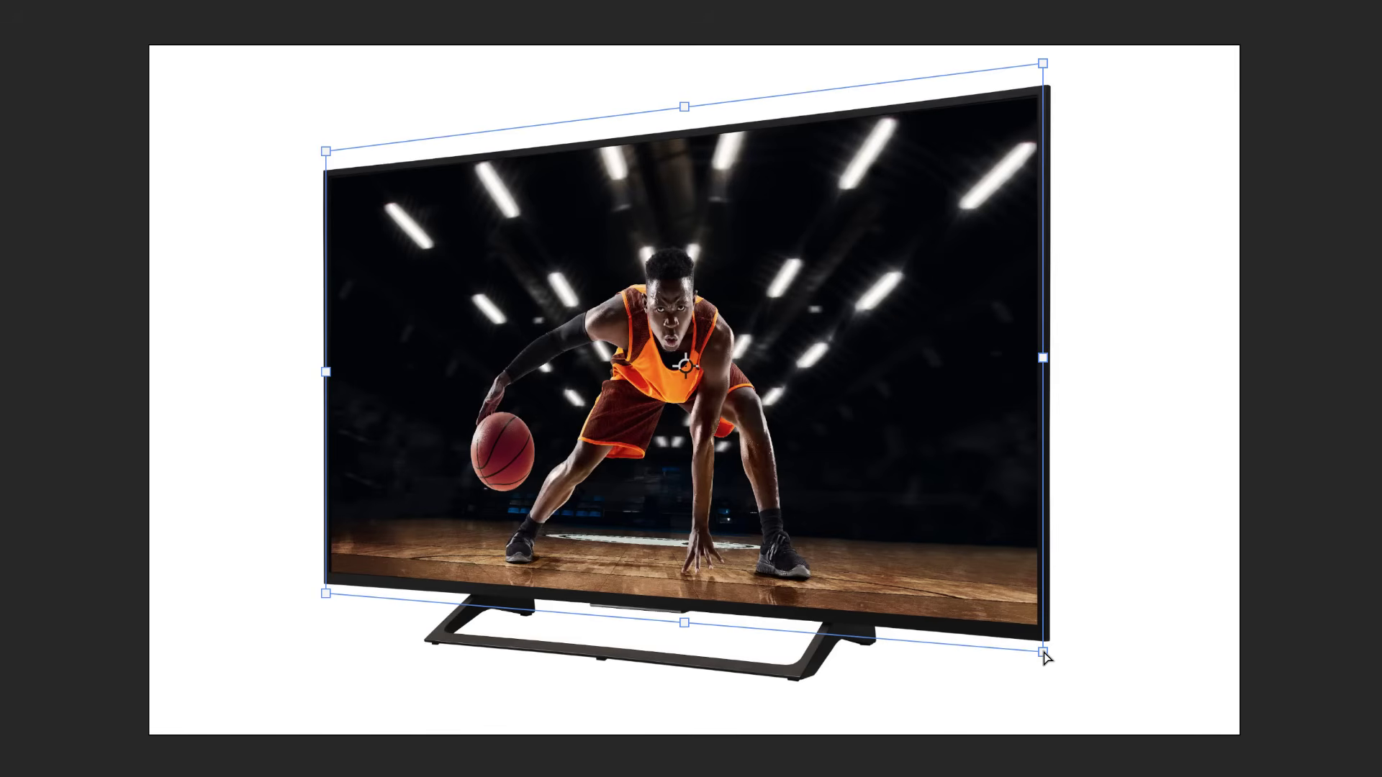
Enlarge the photo from its right corners and move it left to cover the screen.
right_click(814, 393)
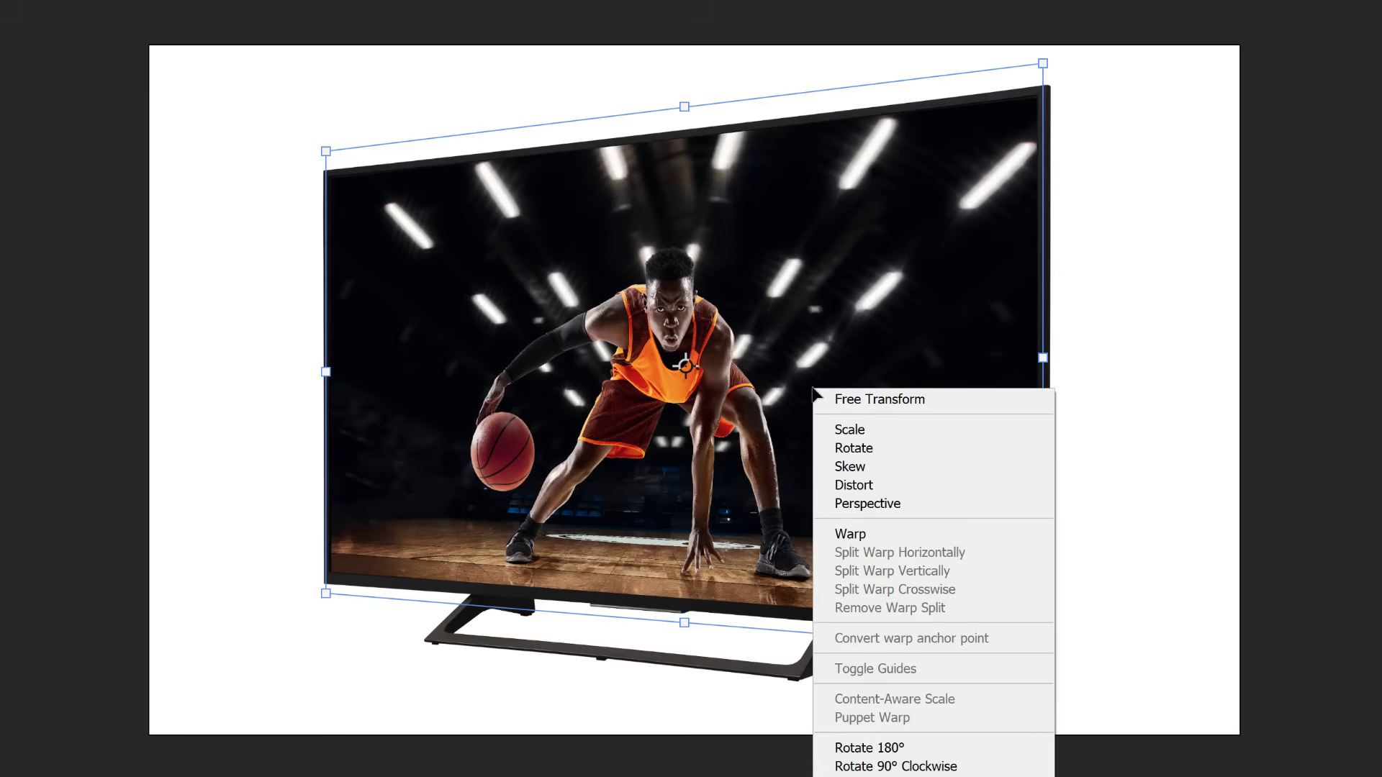
left_click(935, 399)
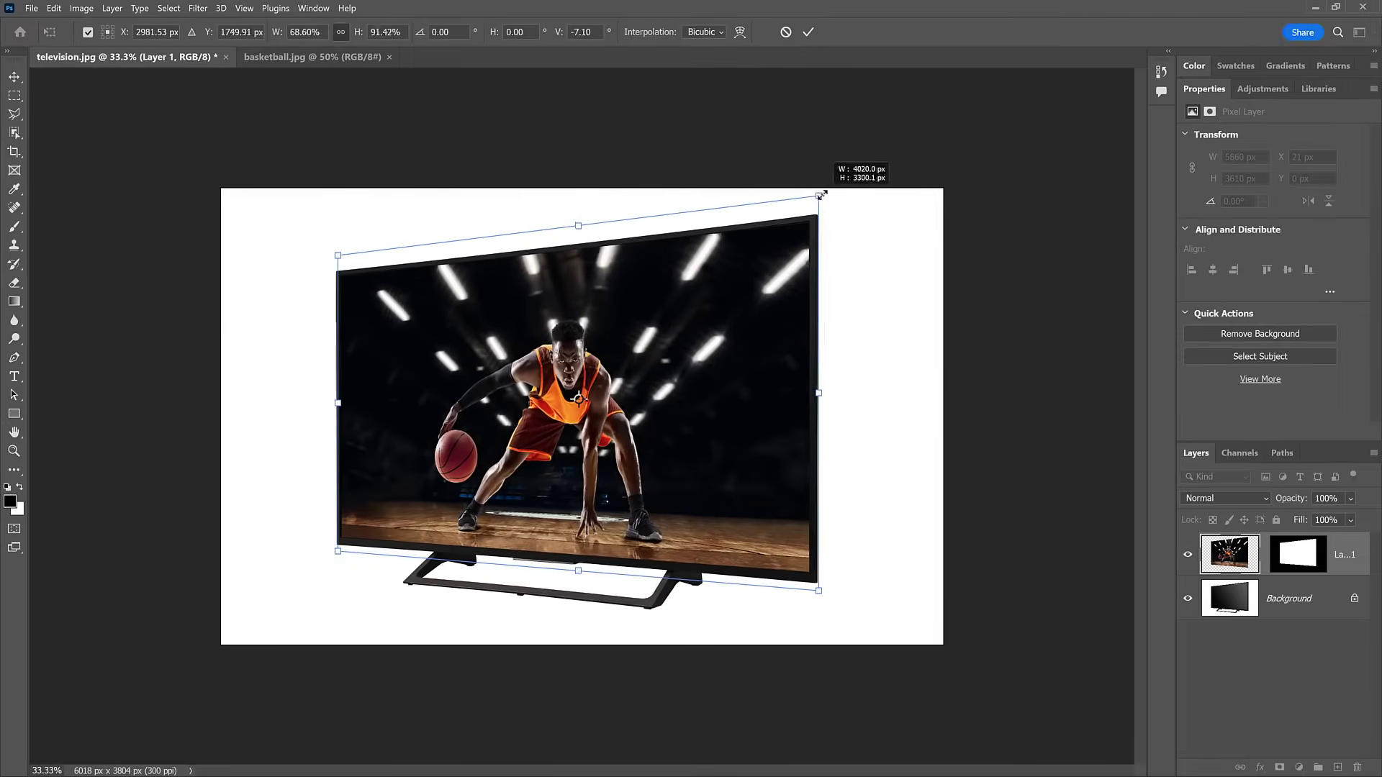
left_click_drag(821, 194, 950, 97)
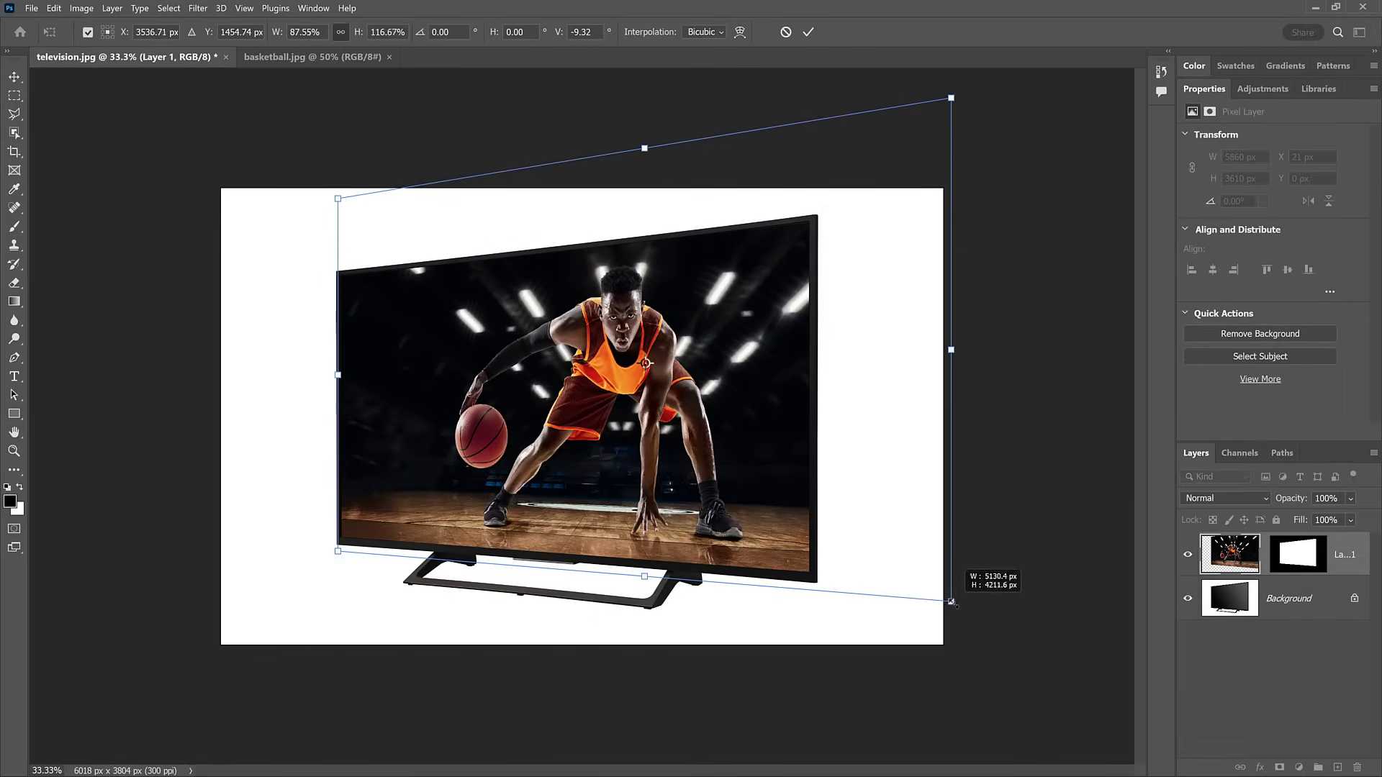
left_click_drag(951, 602, 986, 625)
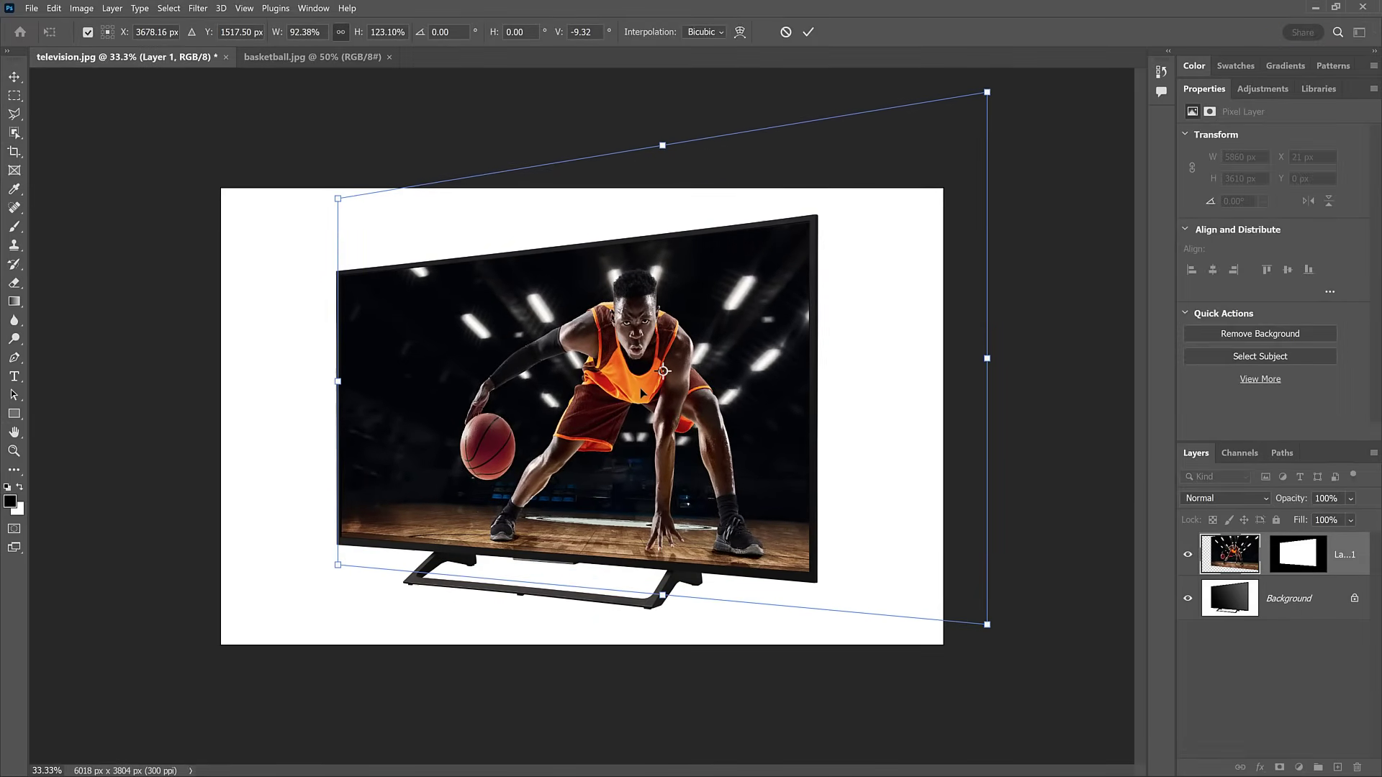
left_click_drag(641, 392, 608, 387)
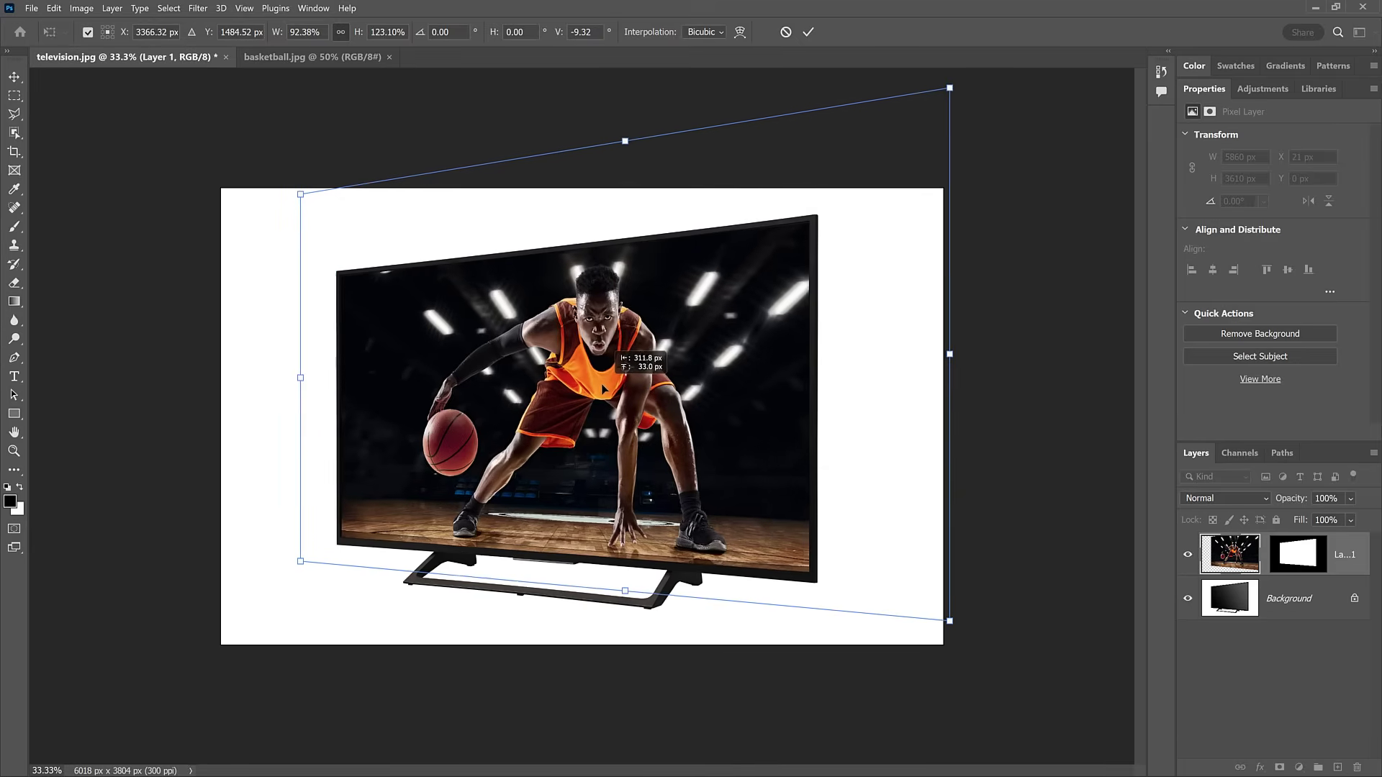
left_click_drag(609, 389, 587, 390)
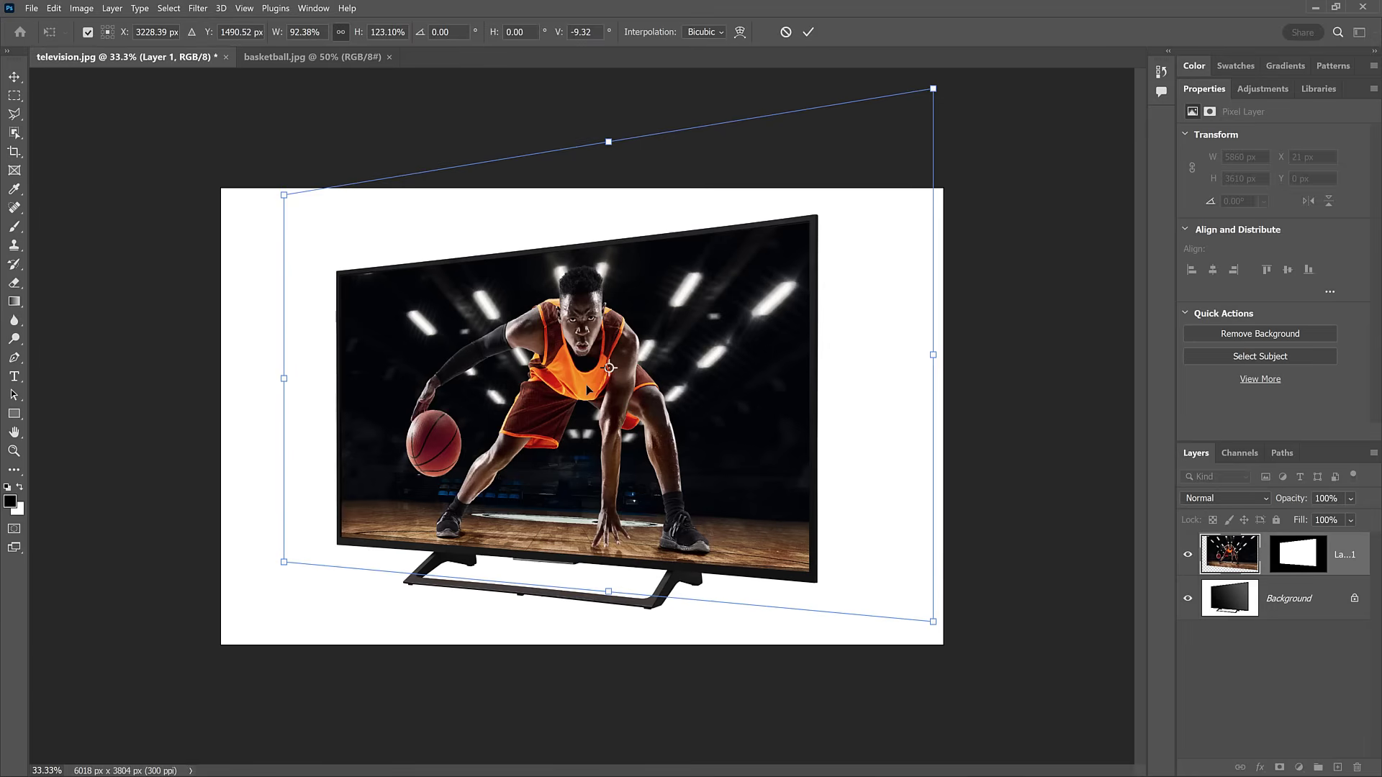
Distort the bottom-right corner up slightly and nudge the photo a little further left.
right_click(696, 395)
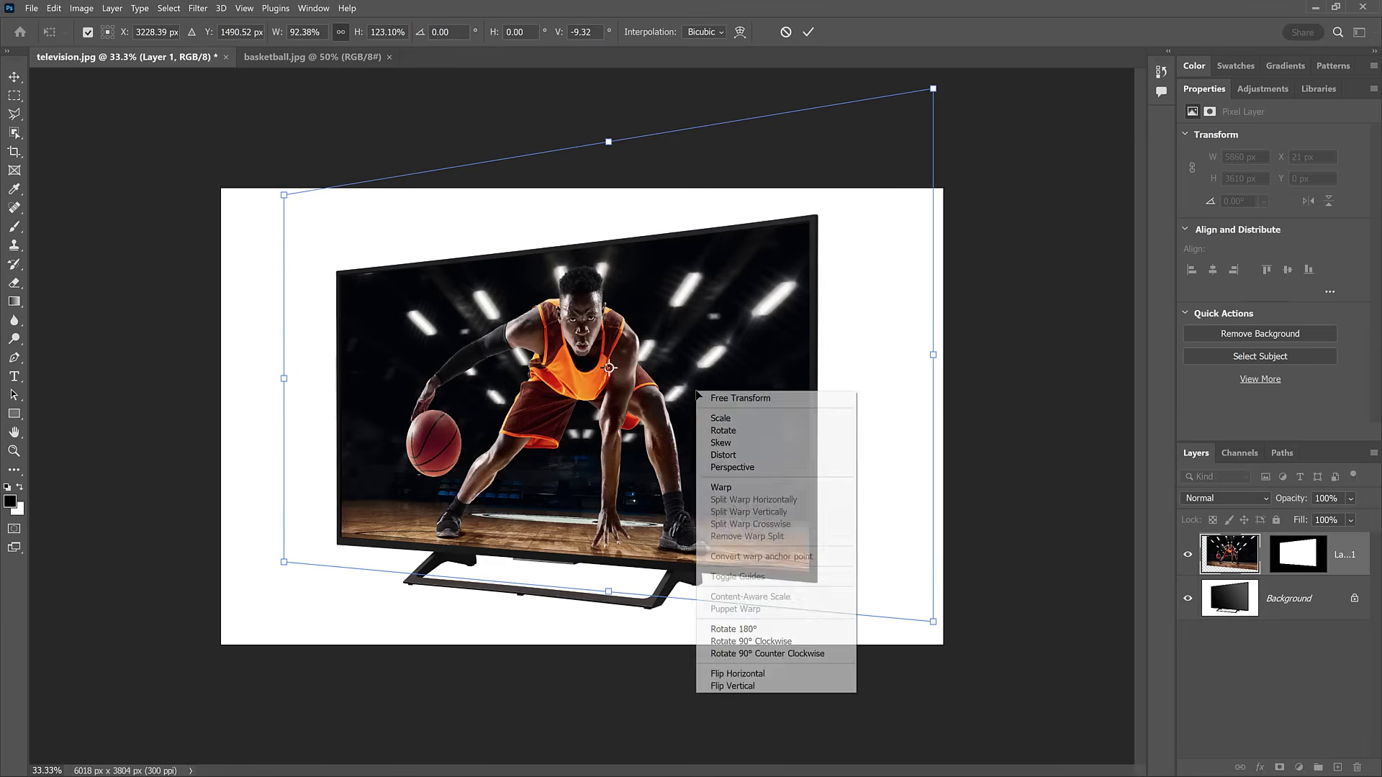
left_click(750, 456)
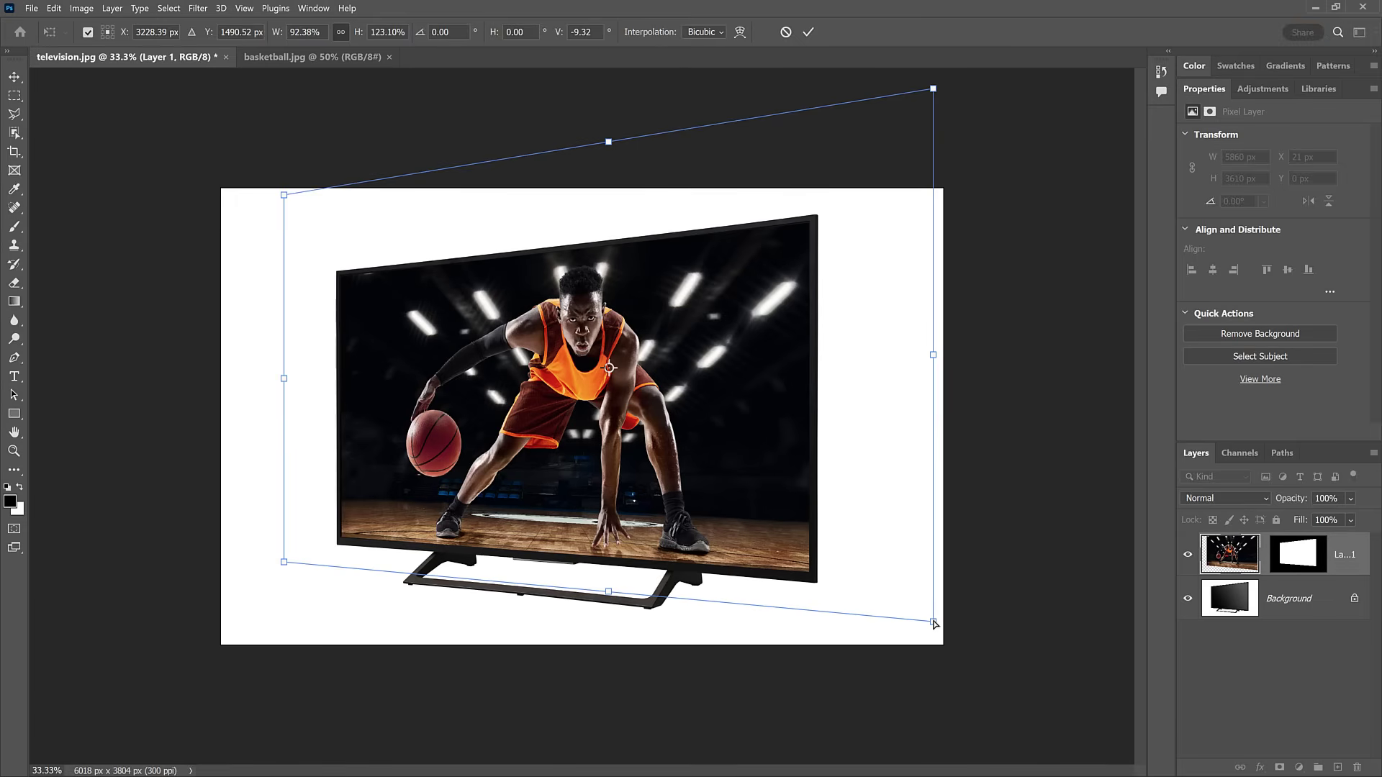
left_click_drag(934, 623, 934, 621)
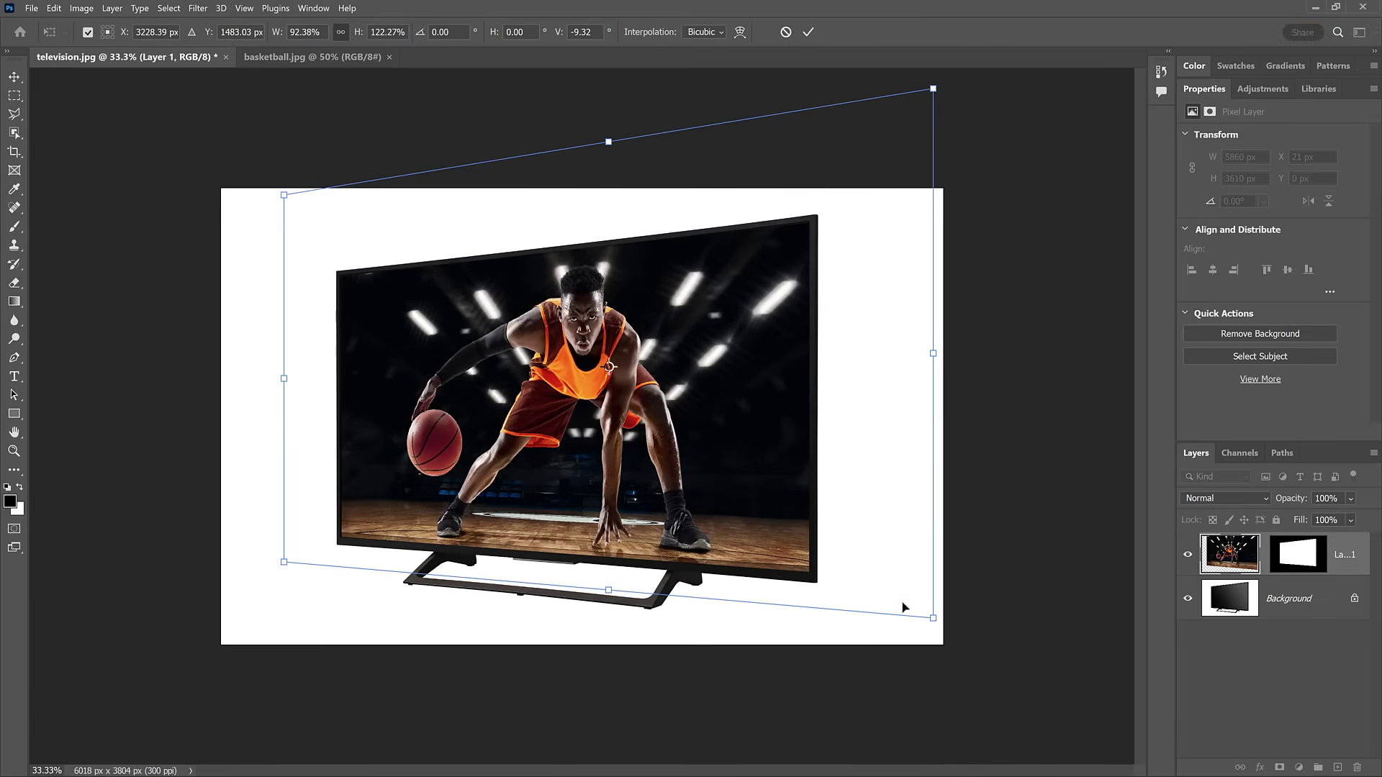
left_click_drag(591, 390, 576, 391)
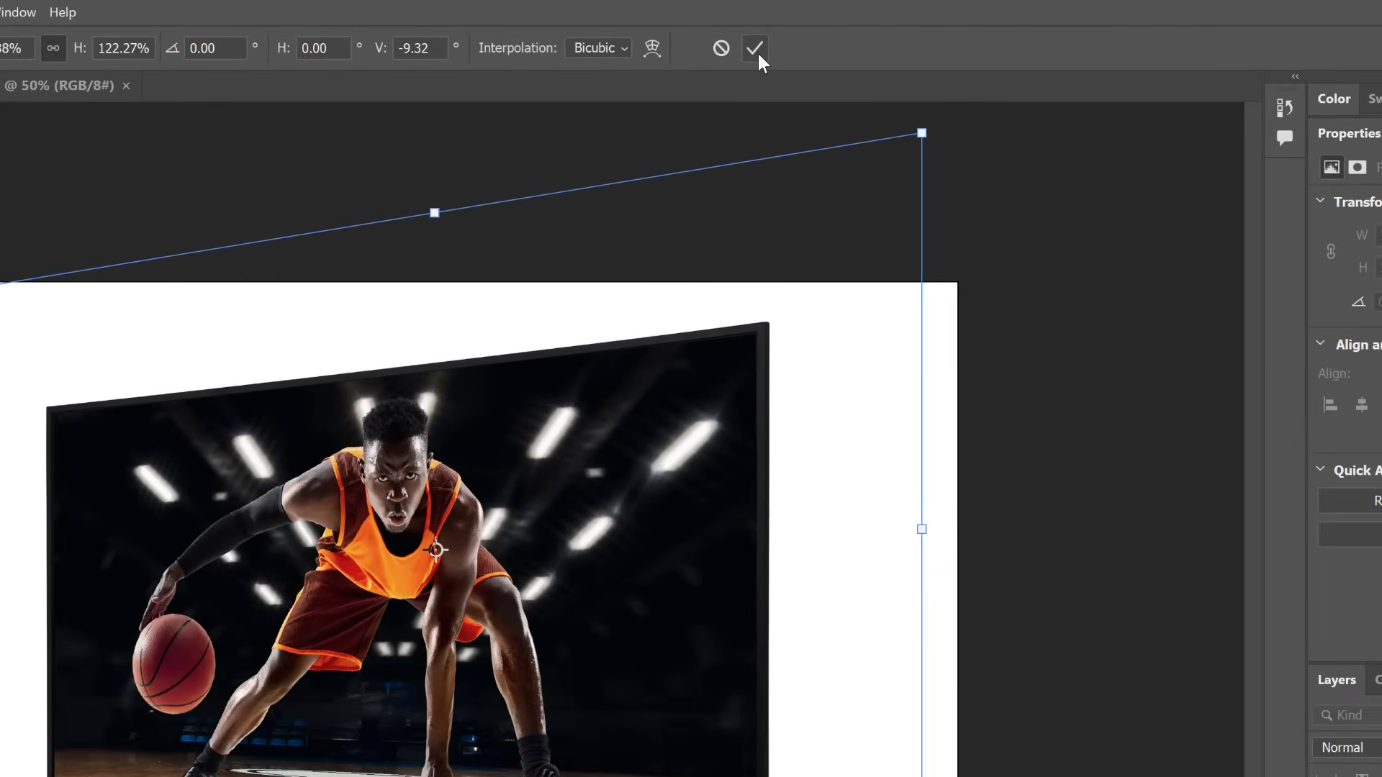
Commit the basketball photo's transform and zoom in on the finished TV composite.
left_click(757, 50)
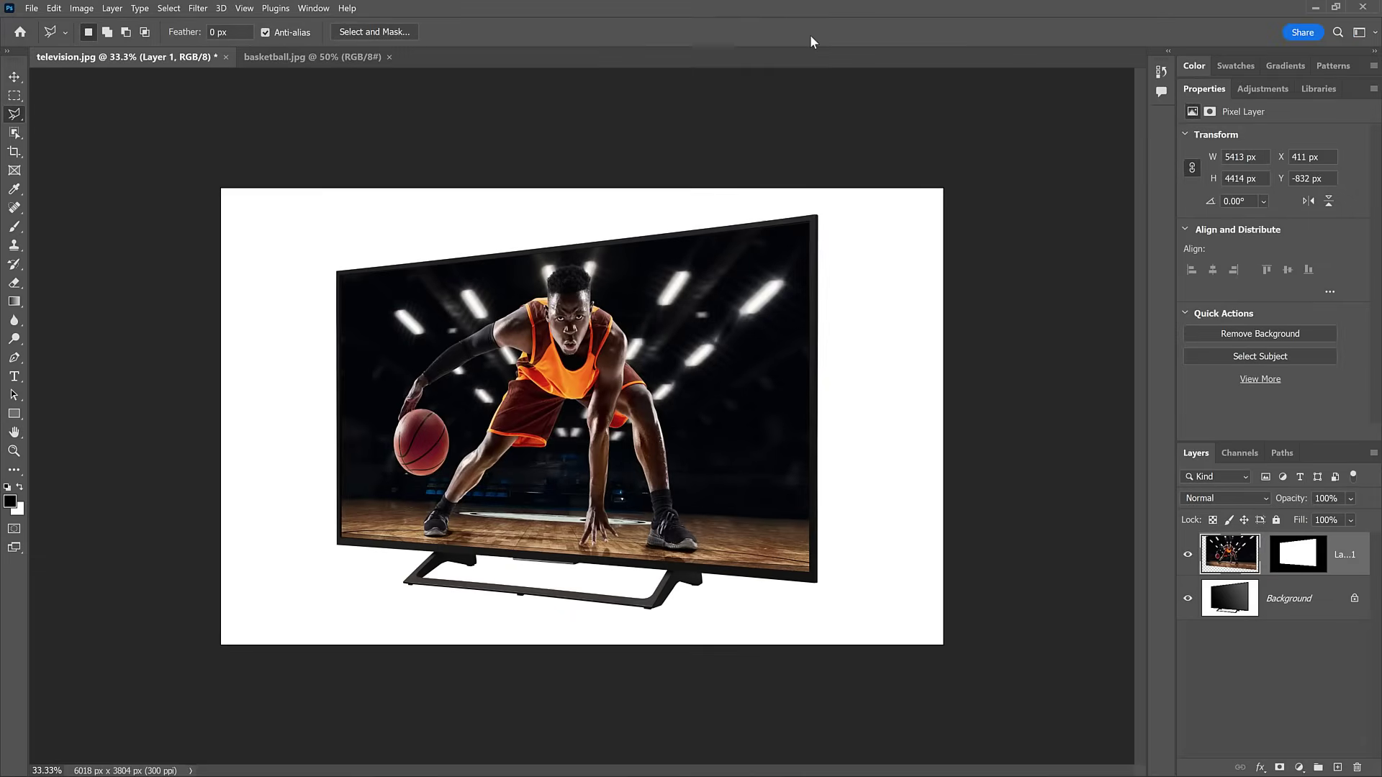
key("ctrl+plus")
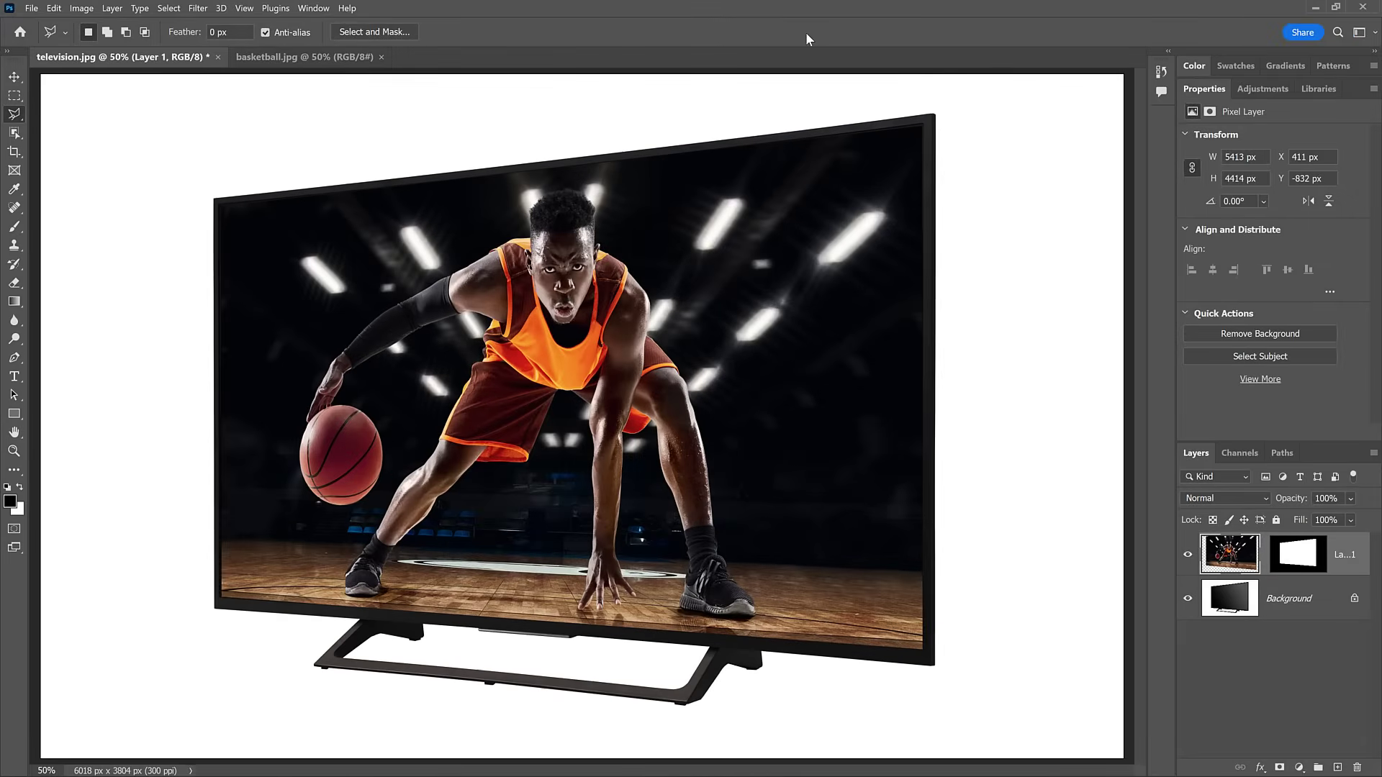